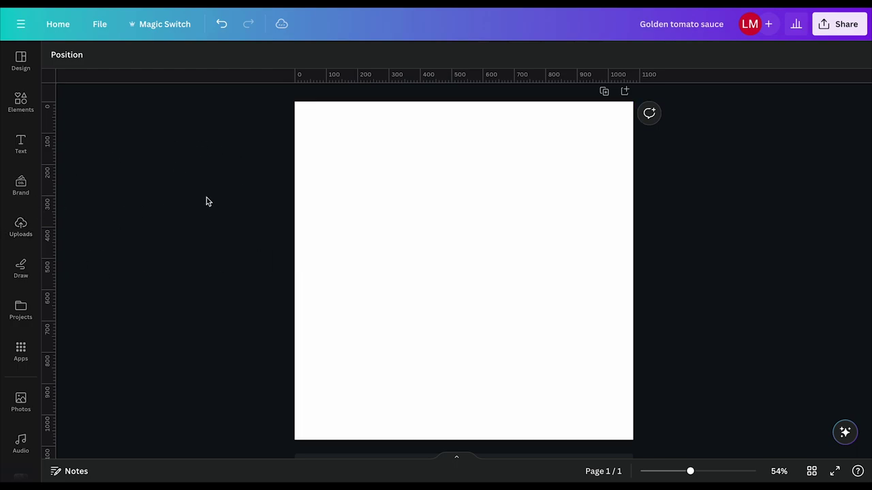
Search Elements for 'ketchup bottle' and add the bottle-with-tomatoes photo to the page.
click(21, 102)
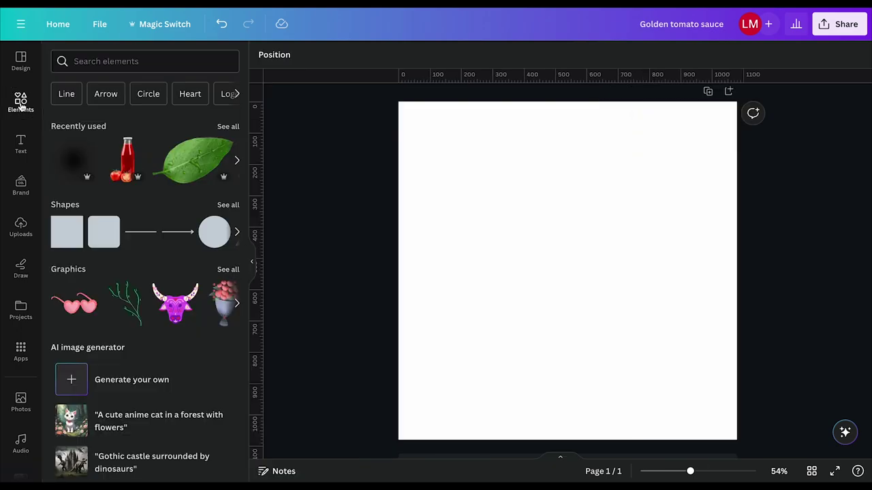
click(169, 61)
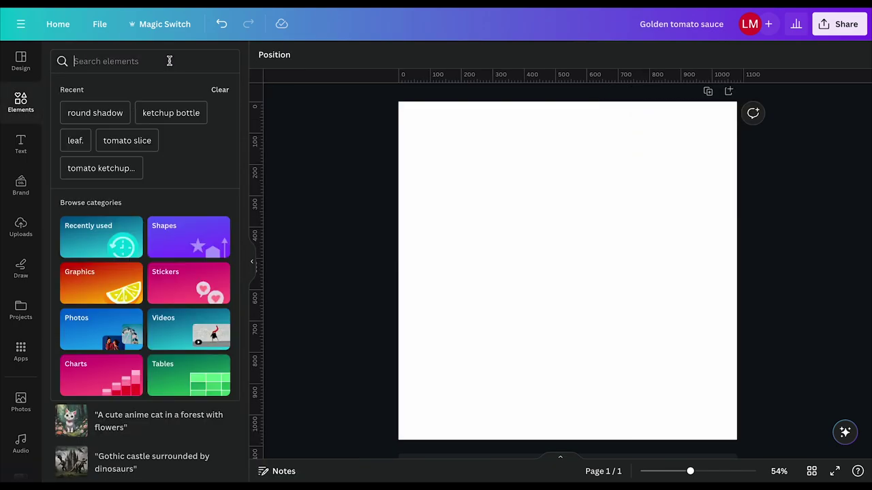
text(ke)
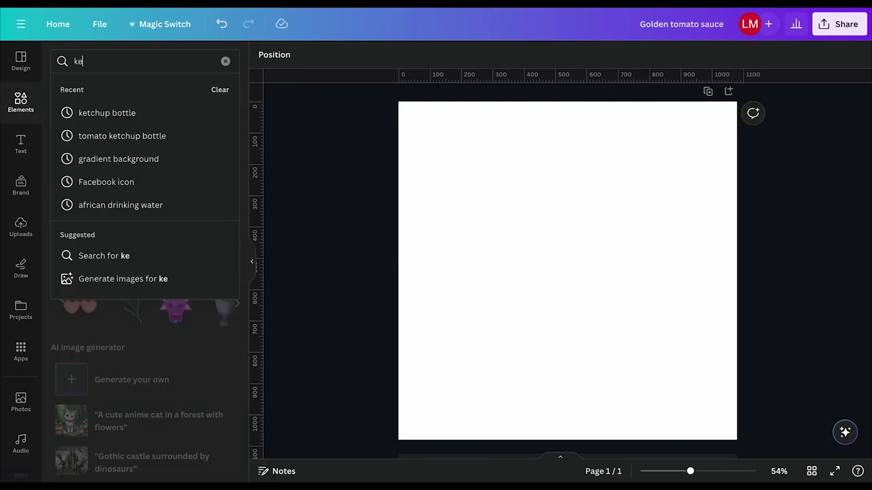
text(tchup b)
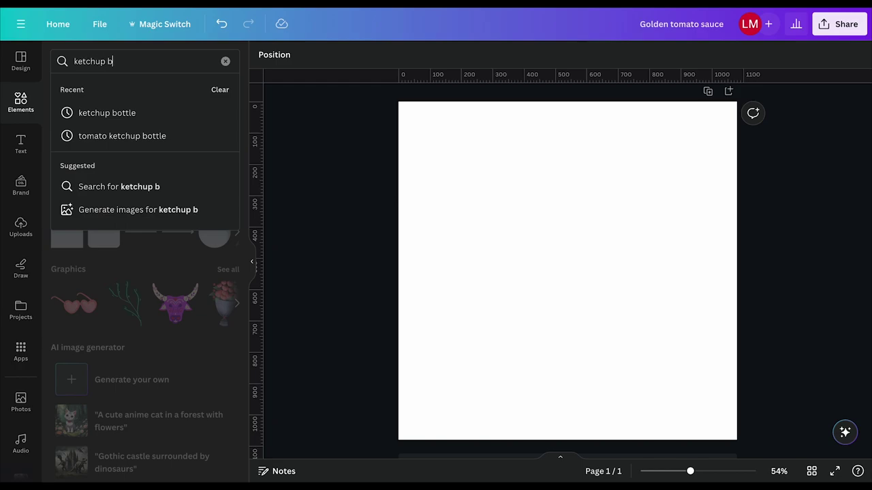
text(ottle)
key(Return)
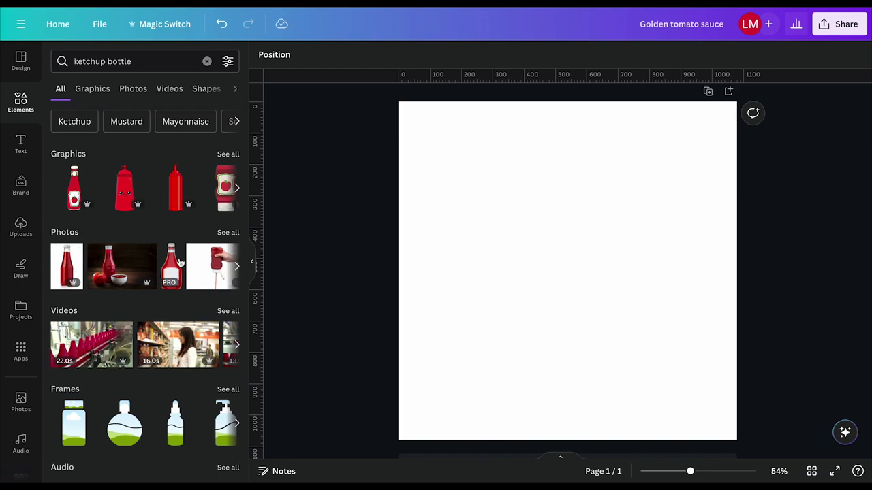
click(228, 233)
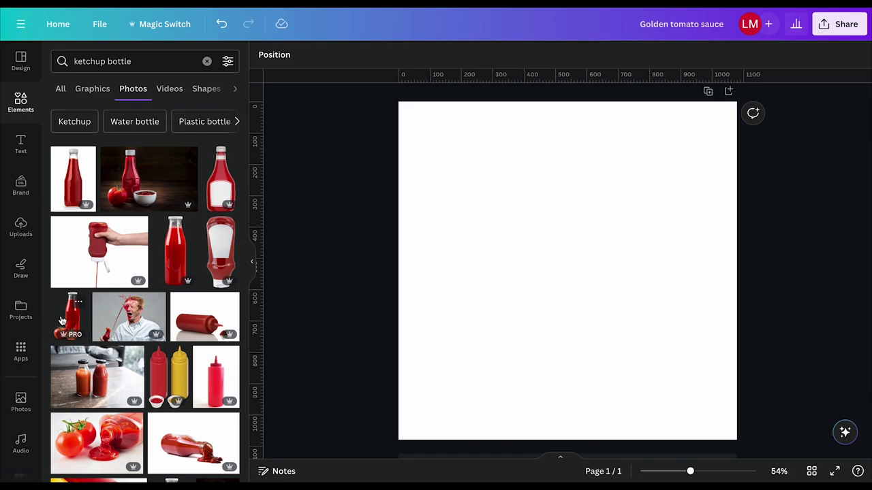
click(61, 321)
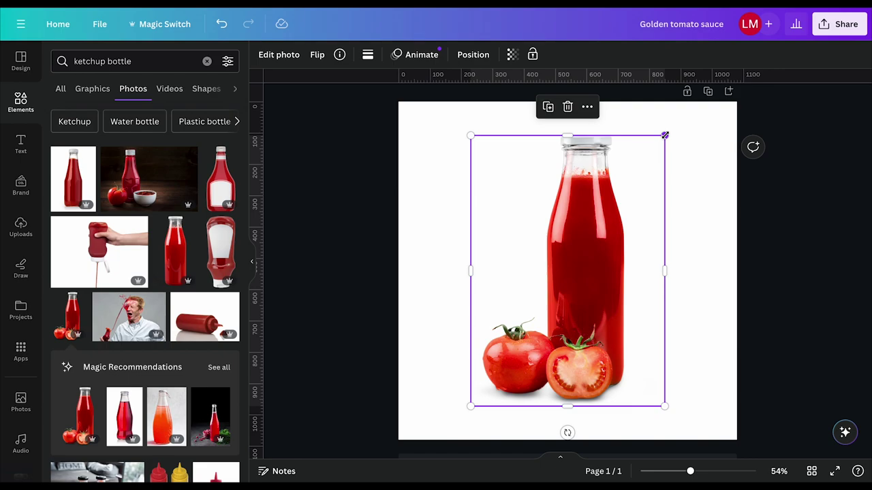
Scale down the ketchup bottle photo and align it to page Center and Middle.
drag(664, 135, 598, 228)
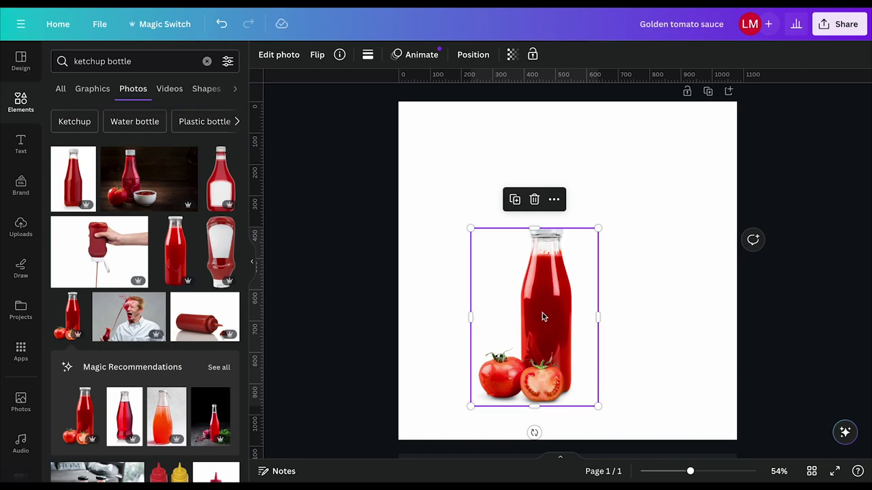
click(470, 60)
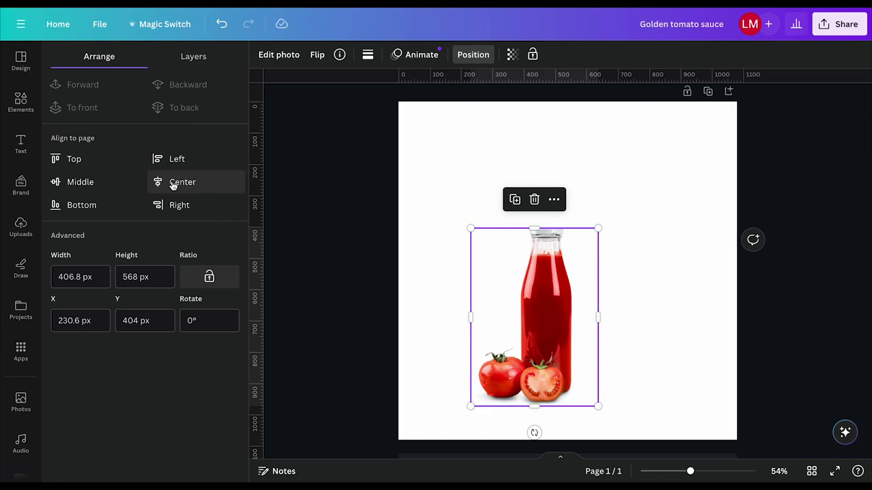
click(174, 183)
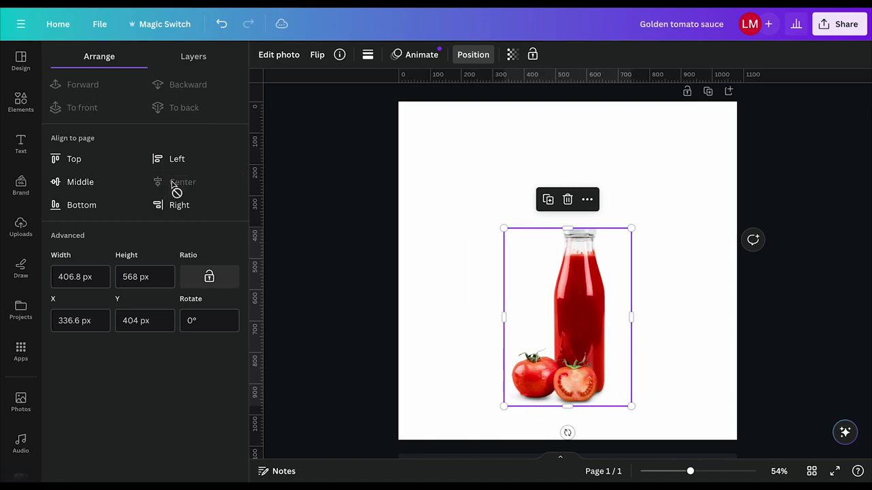
click(60, 187)
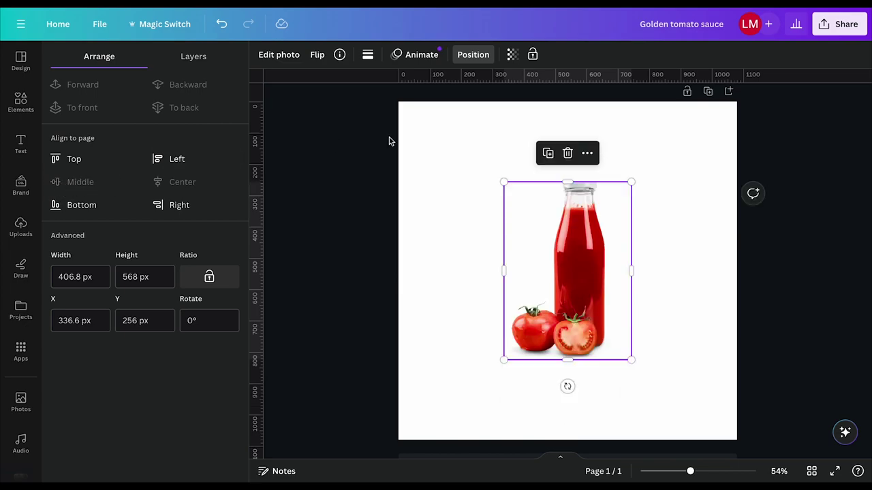
click(423, 141)
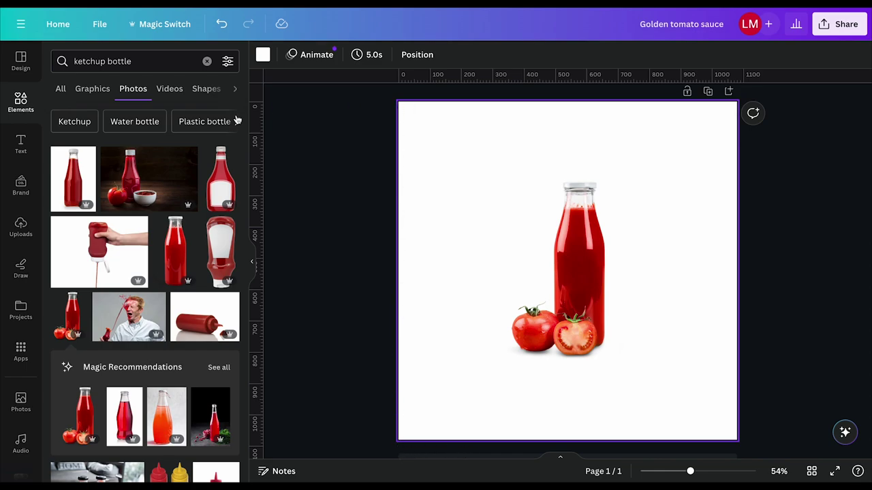
Set the page background to the custom hex colour FF0000.
click(262, 57)
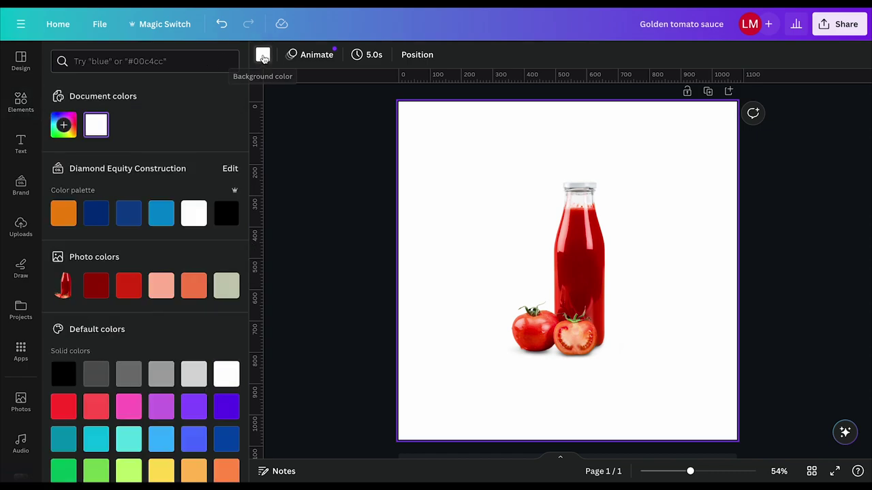
click(64, 127)
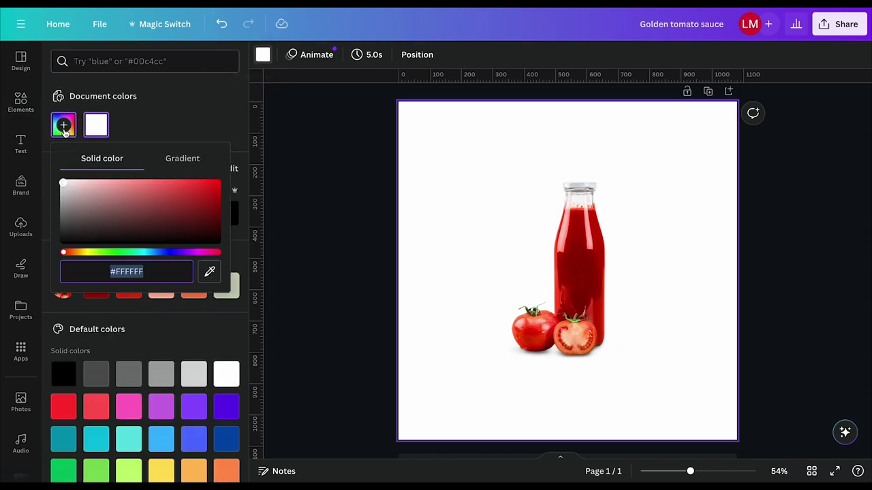
click(154, 275)
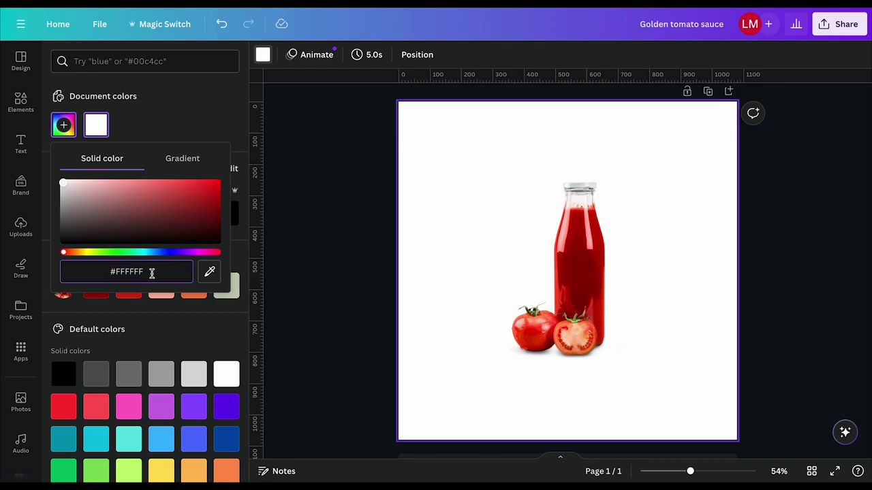
key(BackSpace)
key(BackSpace)
key(BackSpace)
key(BackSpace)
key(BackSpace)
key(BackSpace)
text(FF)
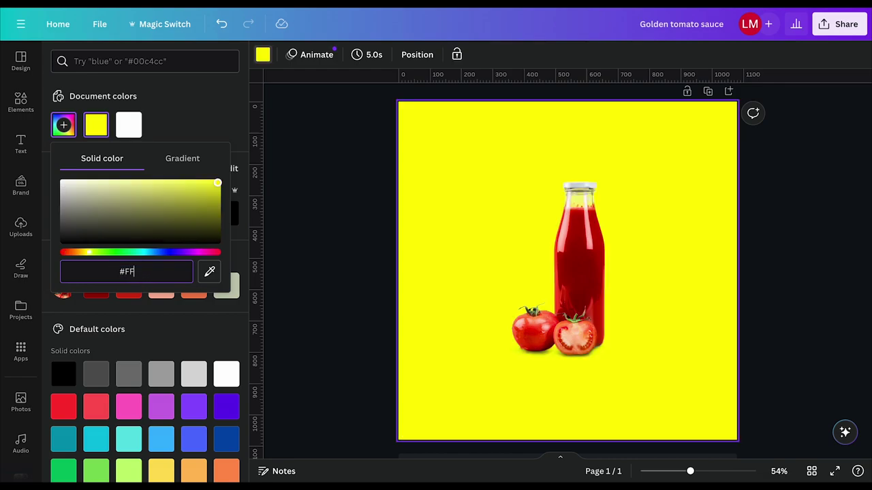
text(0000)
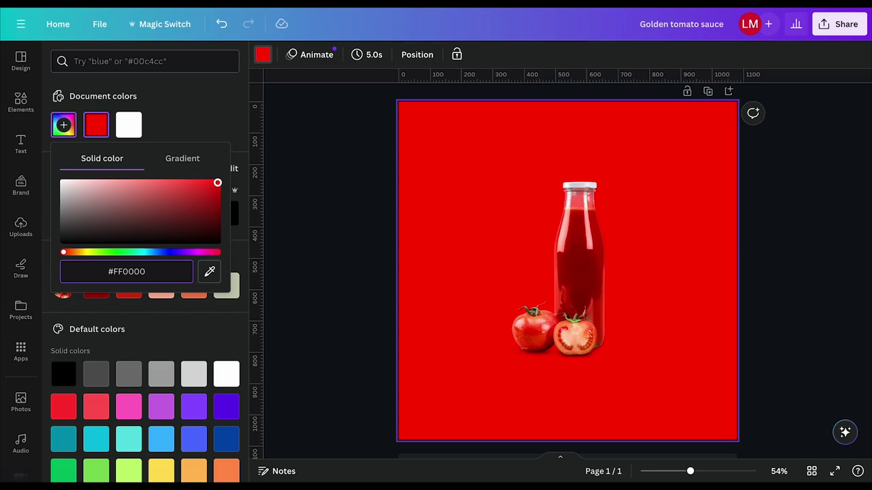
key(Escape)
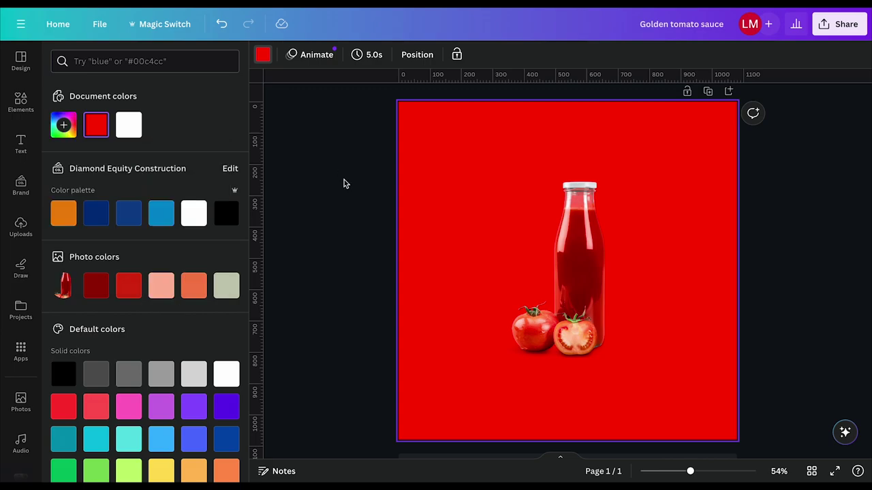
Add a soft 'round shadow' graphic and stretch it to cover the whole page.
key(Escape)
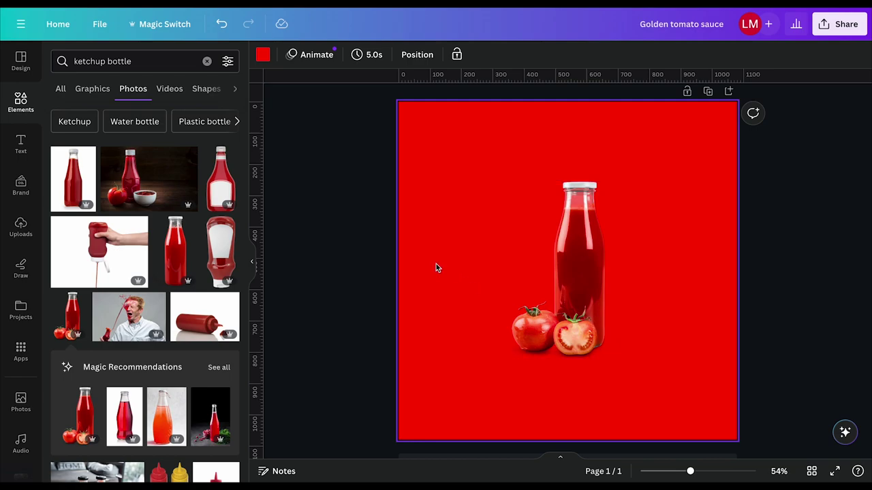
click(207, 61)
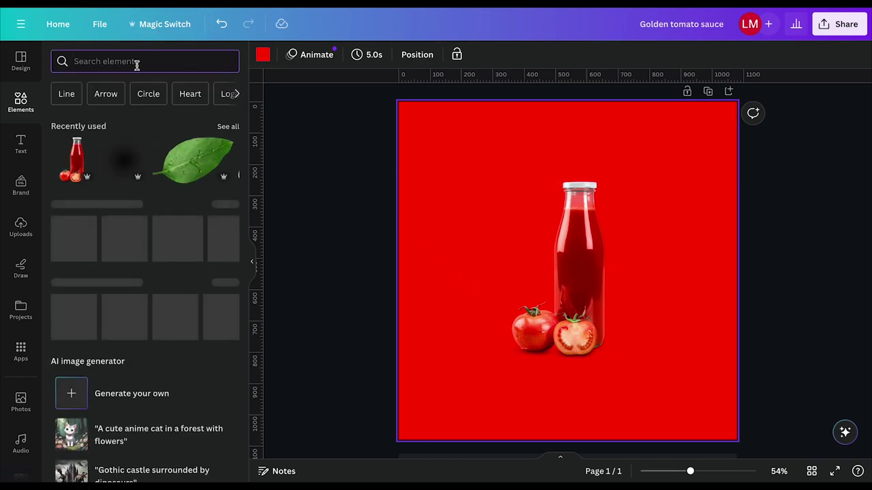
text(rou)
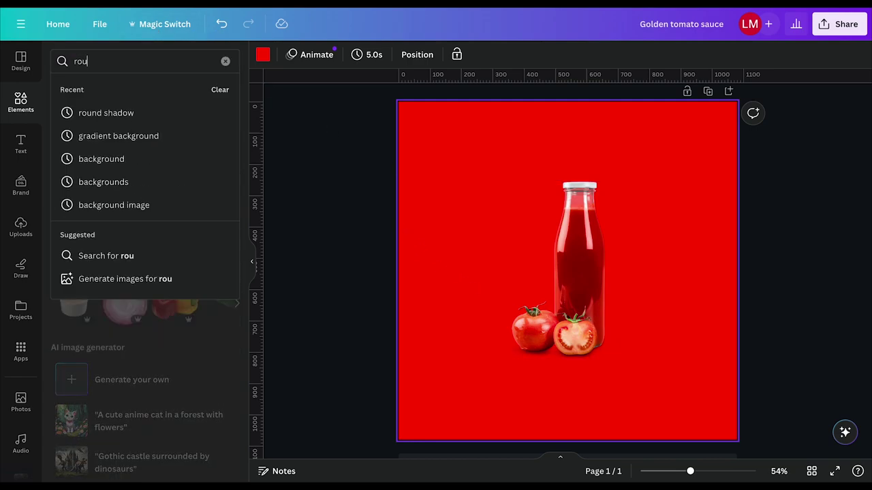
text(nd shadow)
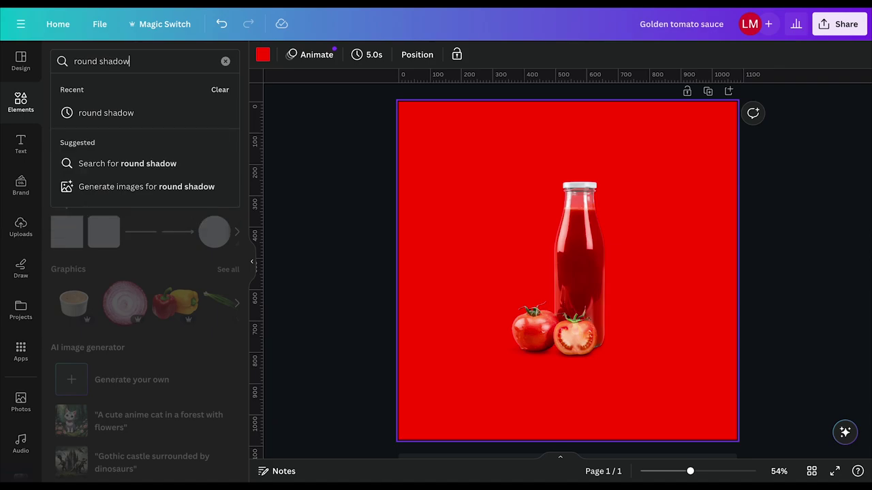
key(Return)
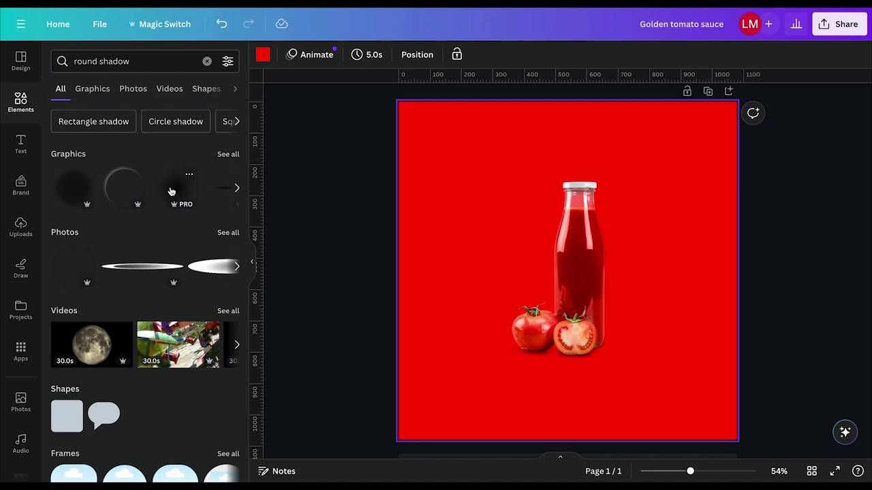
click(229, 154)
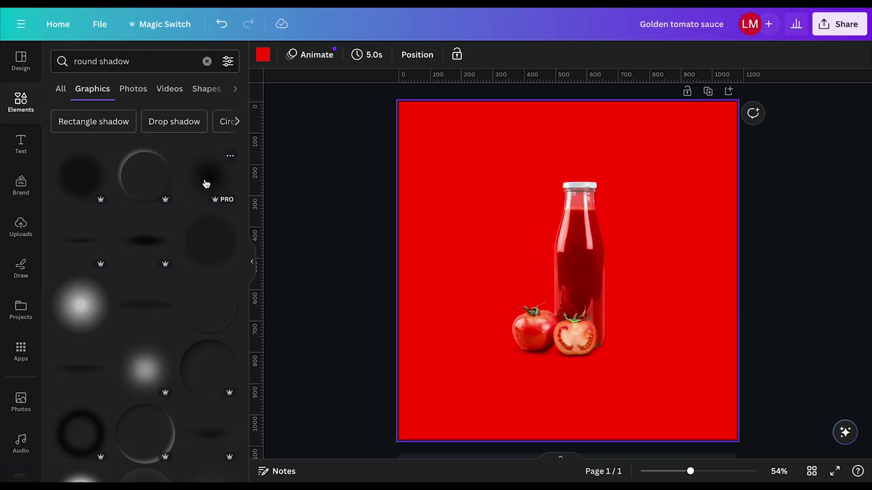
click(204, 183)
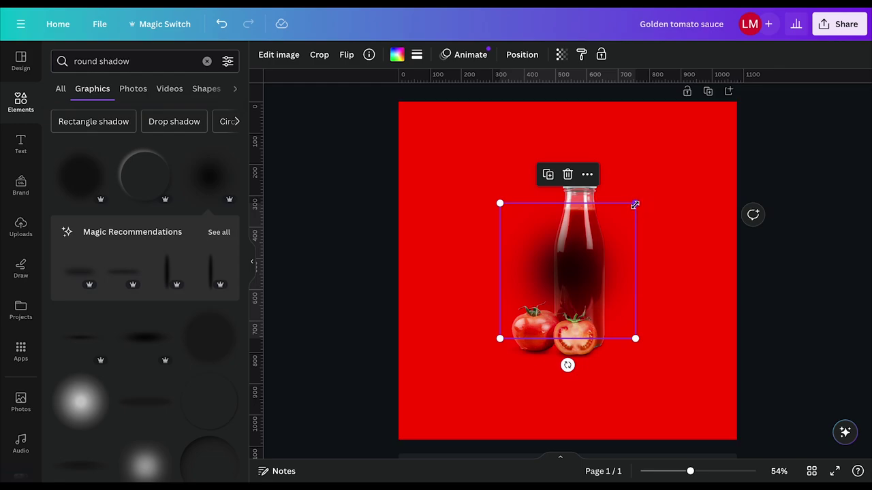
drag(636, 202, 736, 102)
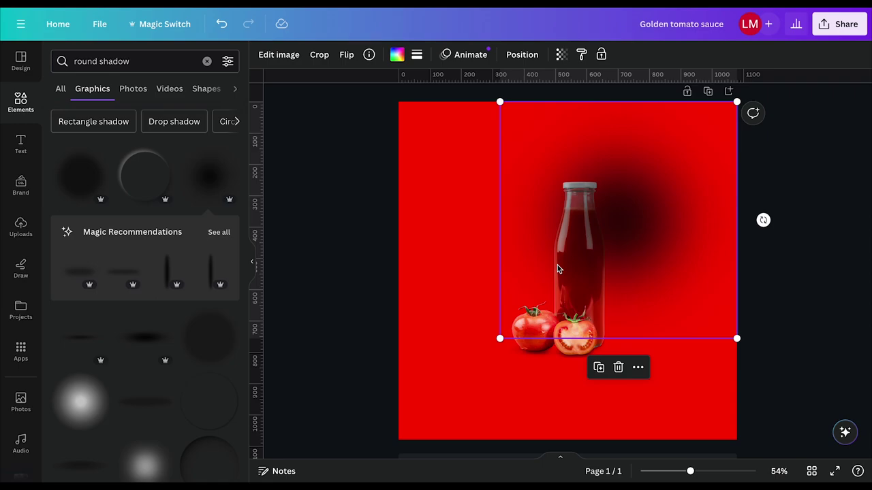
drag(498, 336, 399, 441)
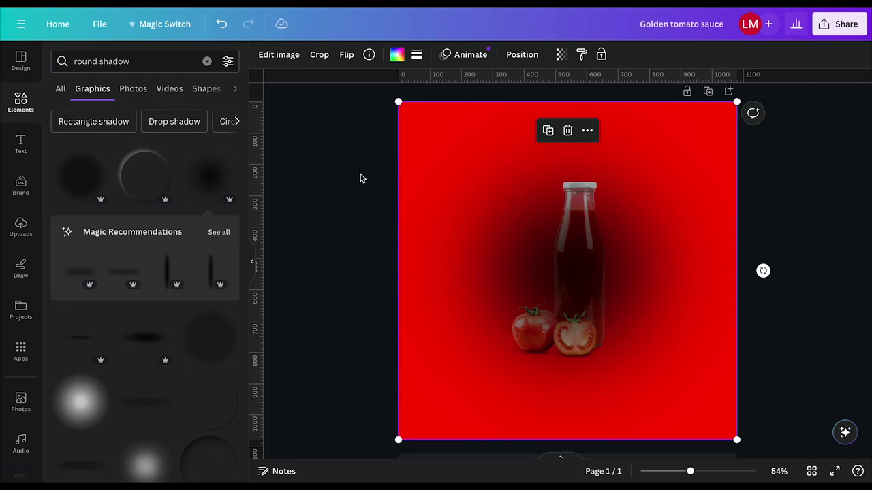
click(361, 178)
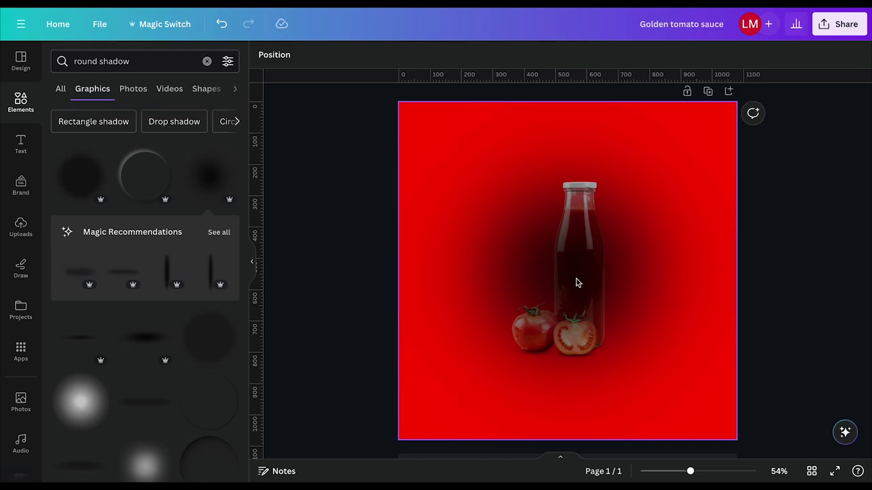
Give the selected round shadow the custom hex colour FF7937.
click(517, 275)
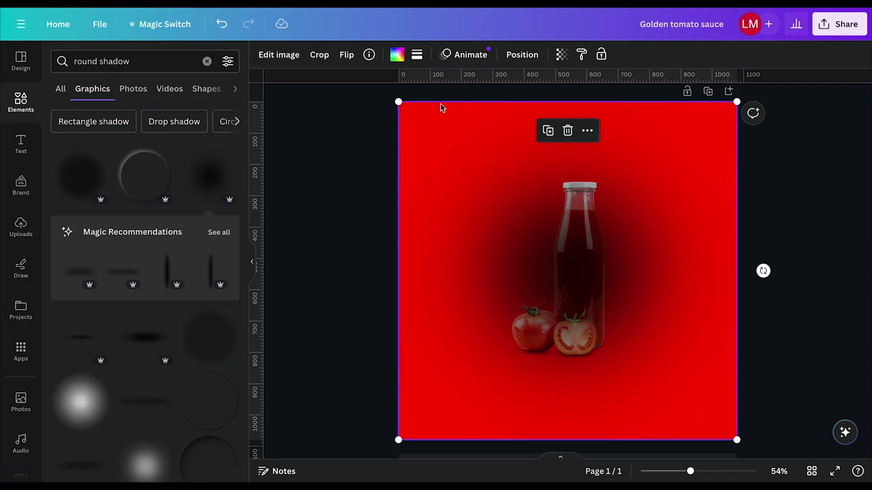
click(395, 60)
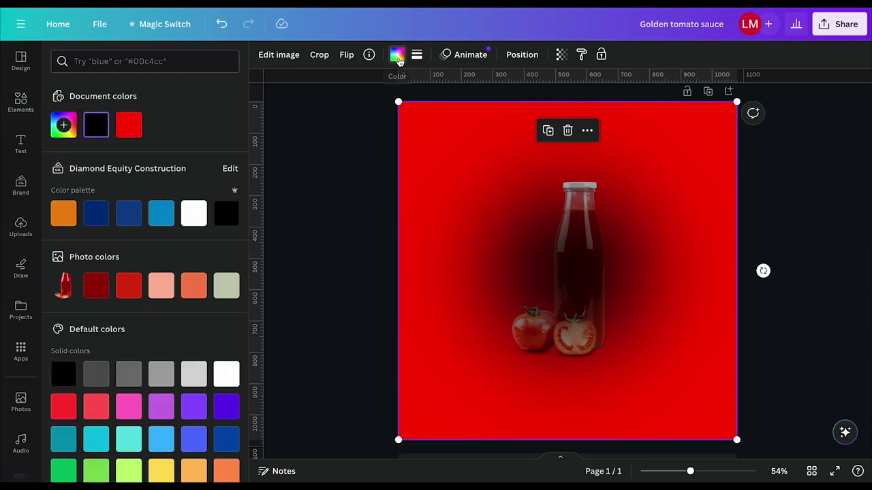
click(63, 126)
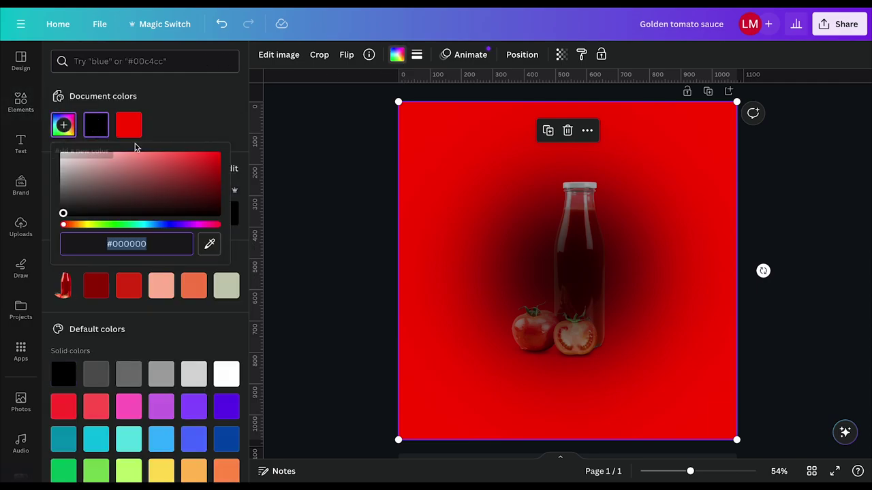
click(149, 243)
key(BackSpace)
key(BackSpace)
key(BackSpace)
key(BackSpace)
key(BackSpace)
key(BackSpace)
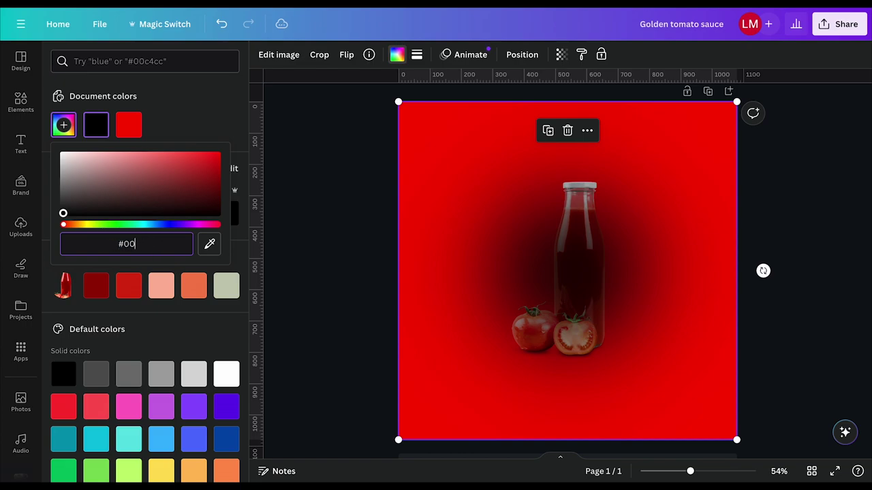
text(FF)
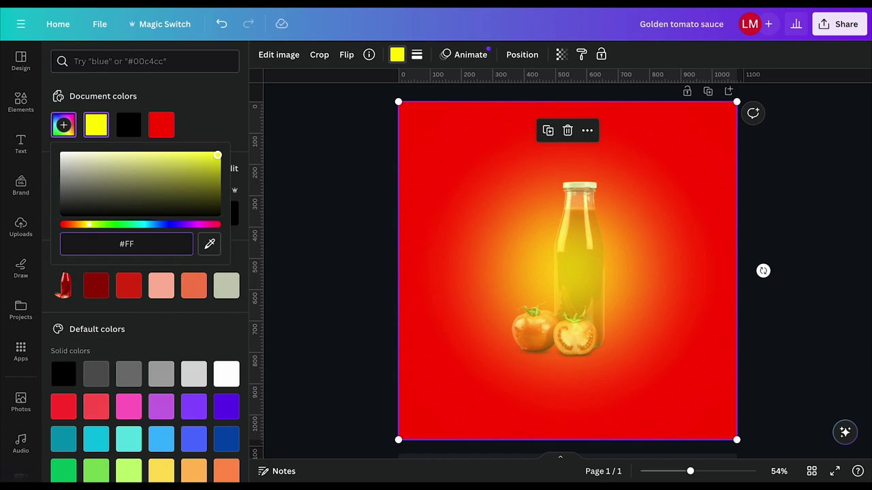
text(79)
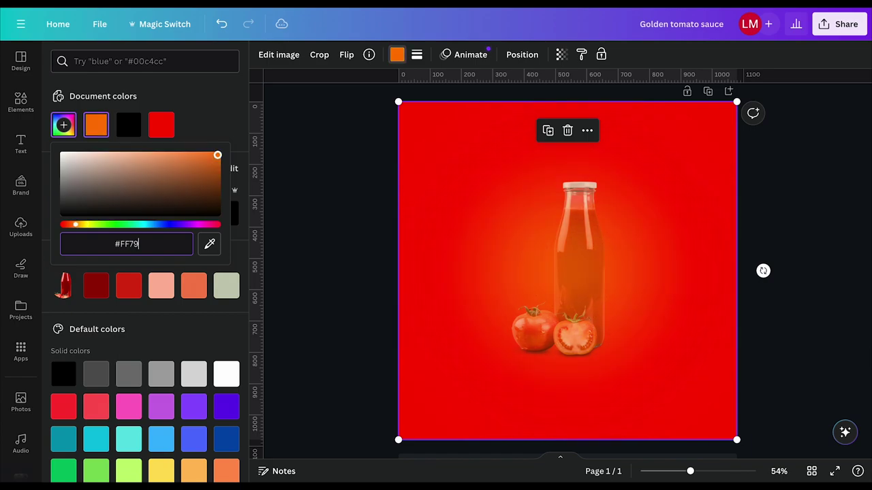
text(37)
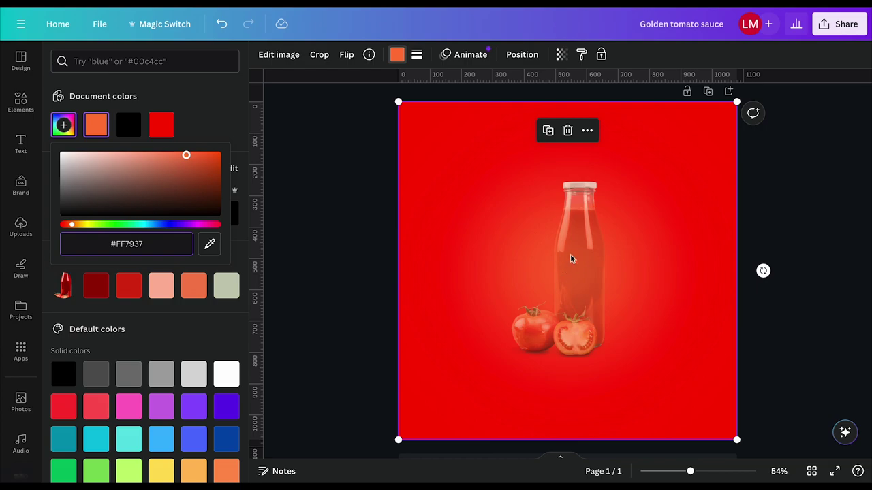
After trying other shades in the picker, re-apply FF7937 orange to the glow.
drag(143, 245, 102, 245)
key(ctrl+c)
drag(181, 192, 173, 155)
drag(71, 225, 113, 225)
click(173, 155)
drag(174, 155, 166, 160)
click(151, 243)
triple_click(154, 244)
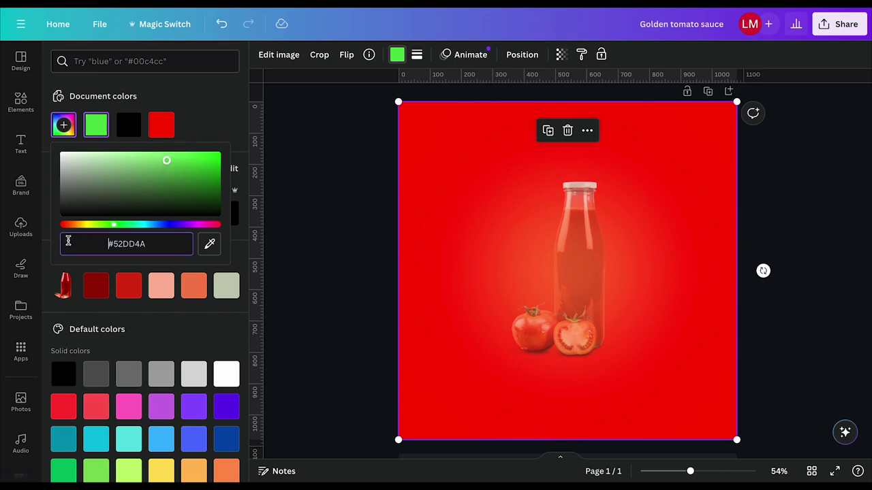
key(ctrl+v)
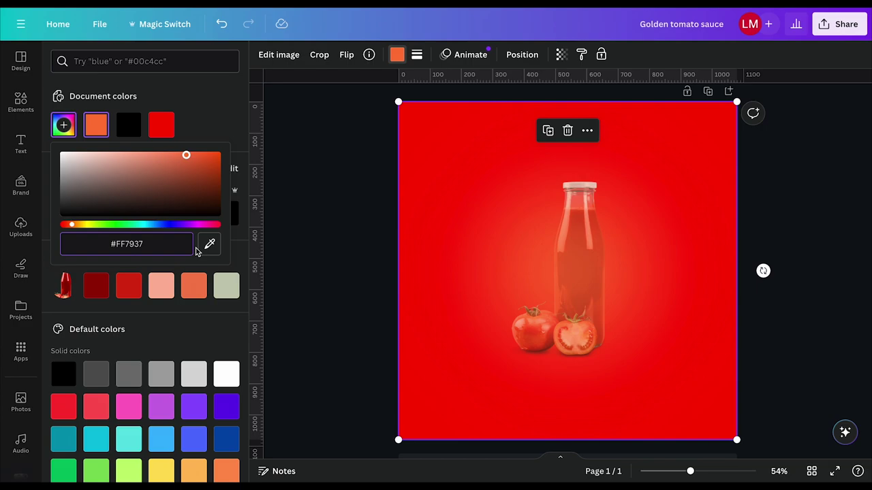
key(Return)
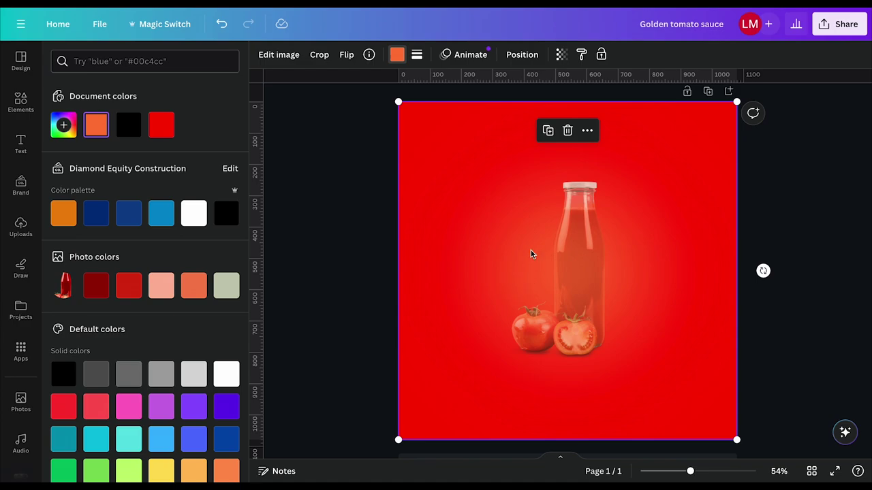
Try Backward and Forward arrangement on the glow, then show the layer list.
click(522, 56)
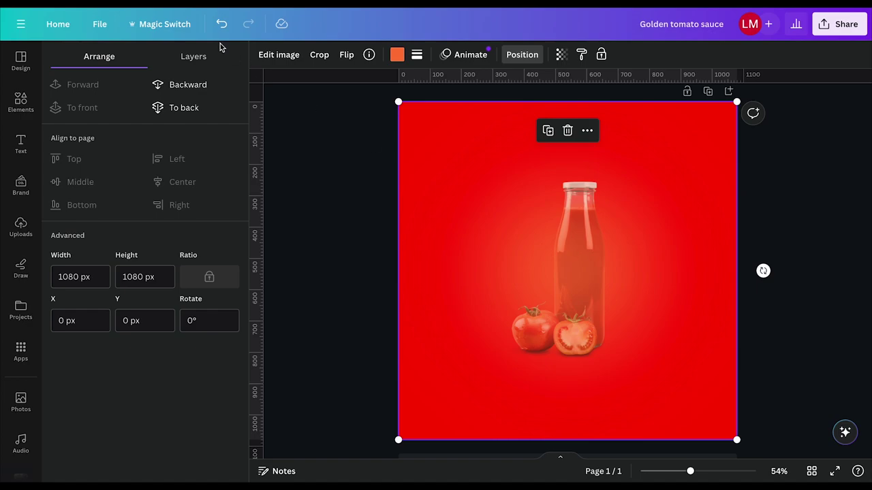
click(164, 87)
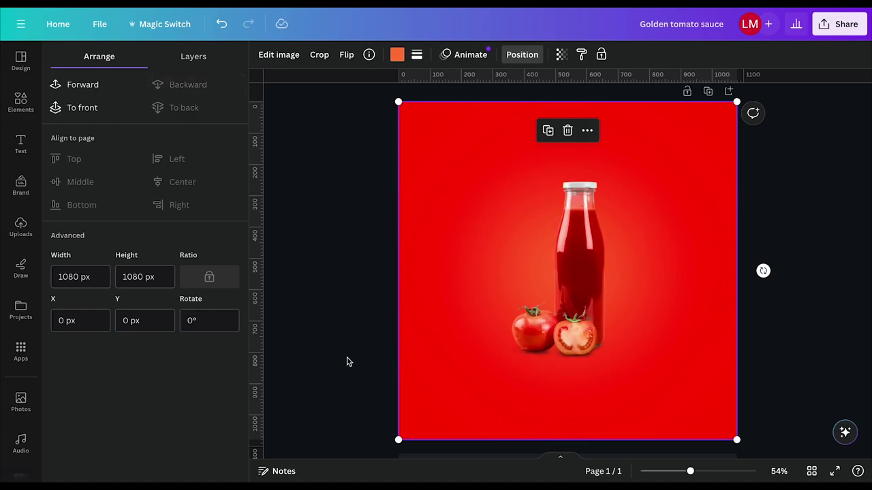
click(68, 85)
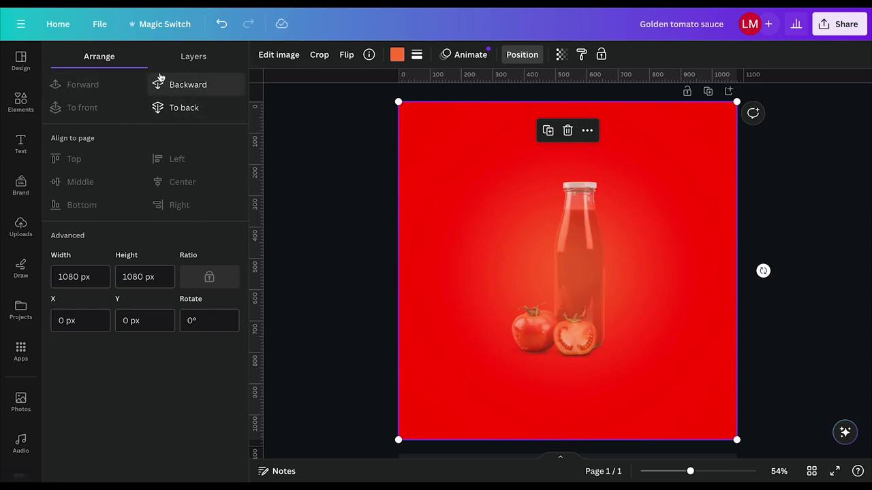
click(194, 62)
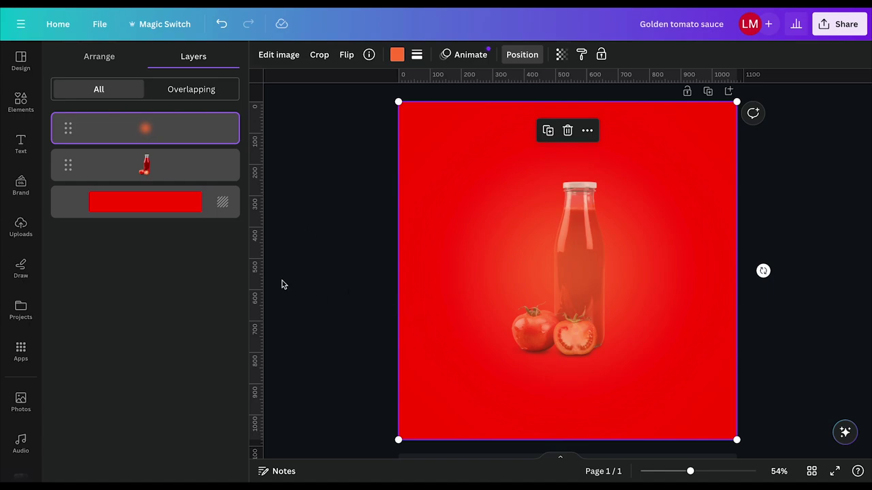
In the layer list, move the orange glow layer below the bottle photo layer.
click(124, 208)
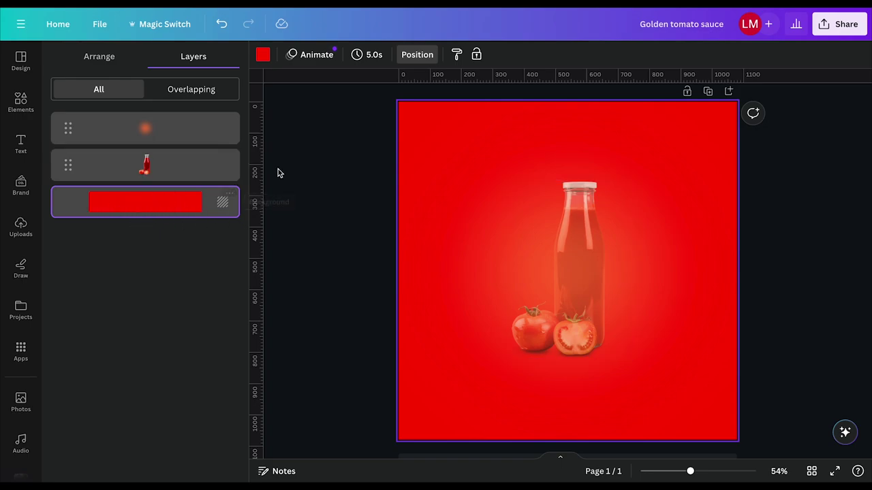
click(172, 169)
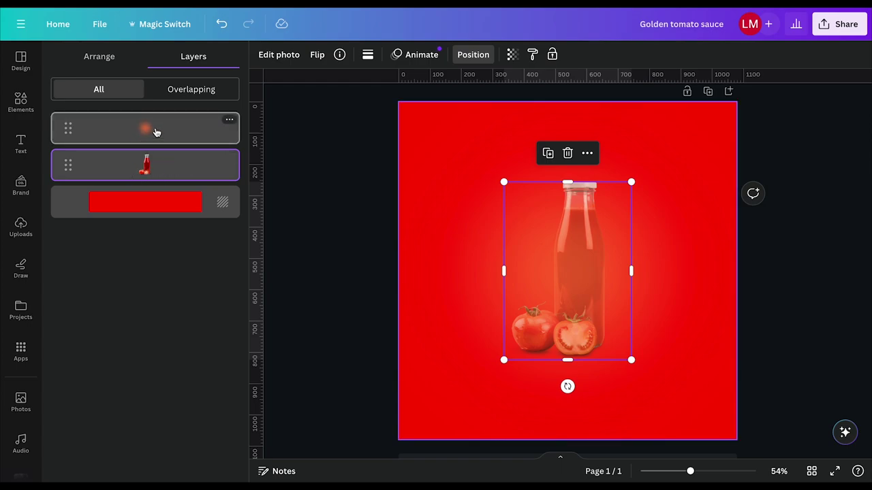
click(183, 128)
drag(183, 127, 178, 185)
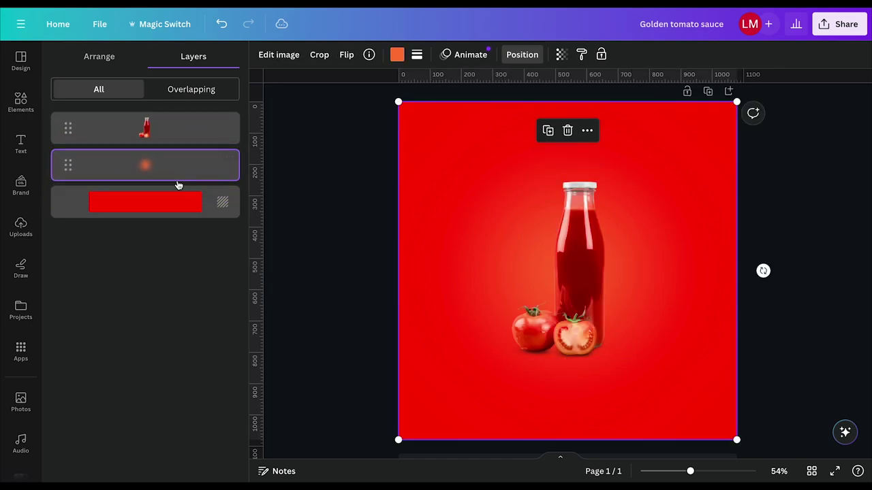
Move the bottle photo and the full-page glow slightly lower on the poster.
click(323, 204)
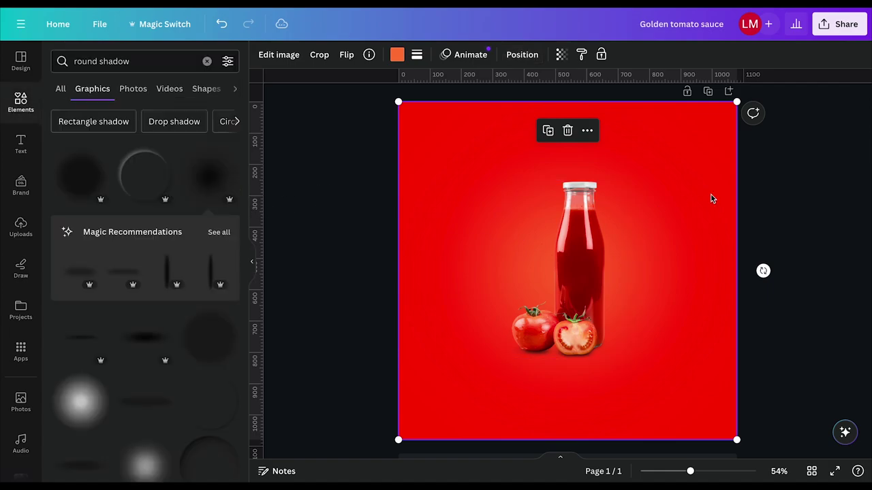
click(579, 228)
drag(578, 228, 578, 252)
click(688, 148)
drag(661, 148, 664, 215)
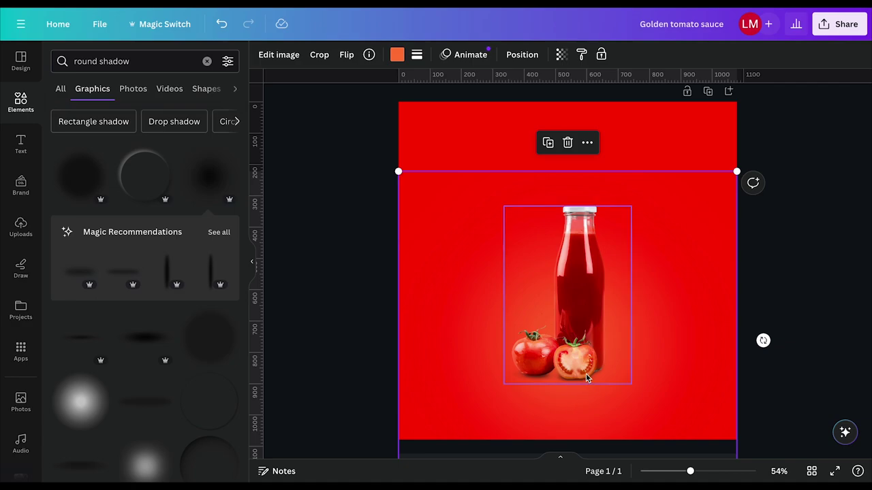
Shrink the bottle to about 360 × 502 px and centre it horizontally.
click(582, 329)
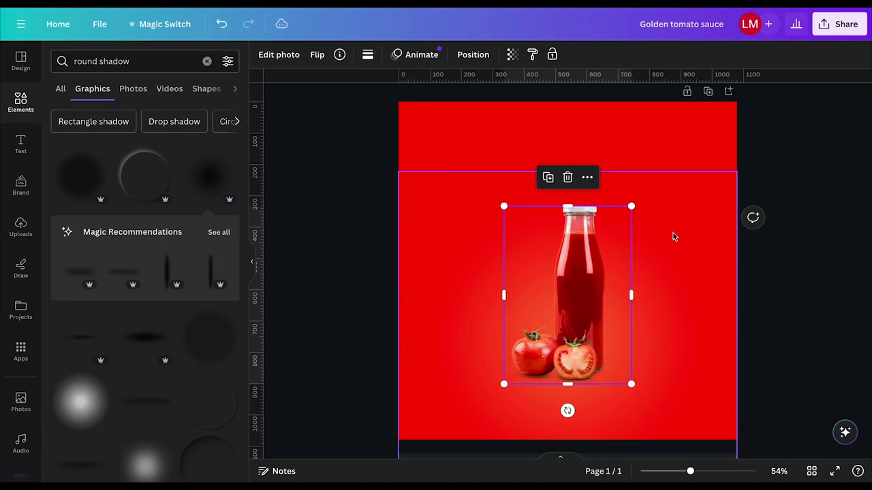
click(764, 135)
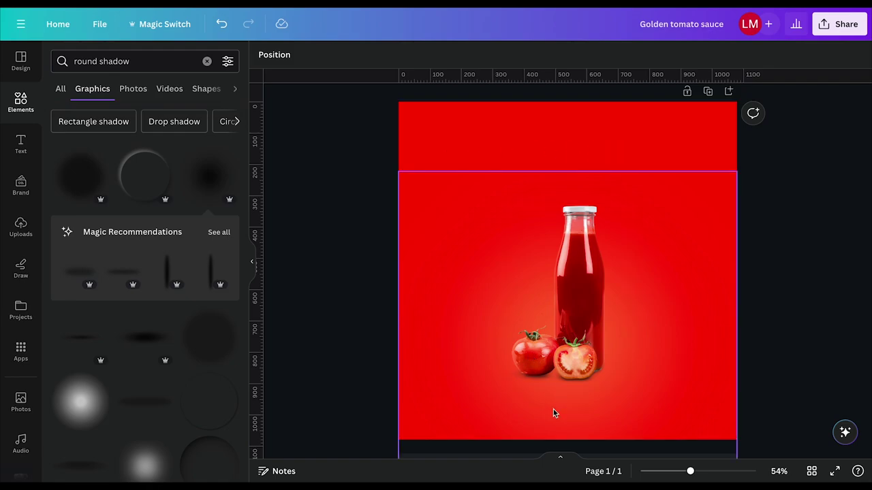
click(589, 231)
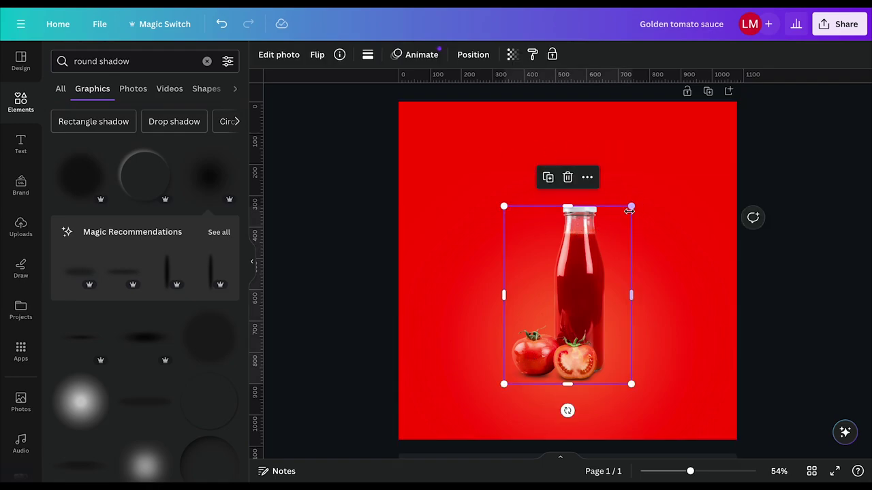
drag(632, 206, 619, 229)
click(470, 60)
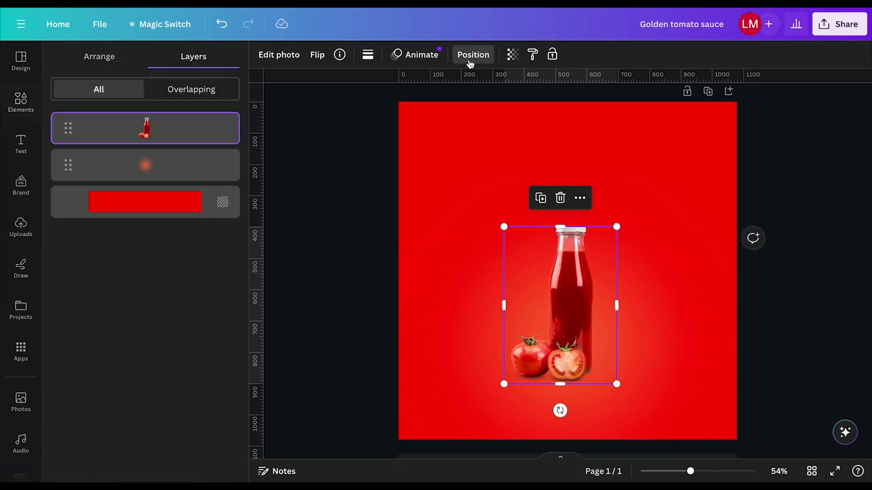
click(111, 63)
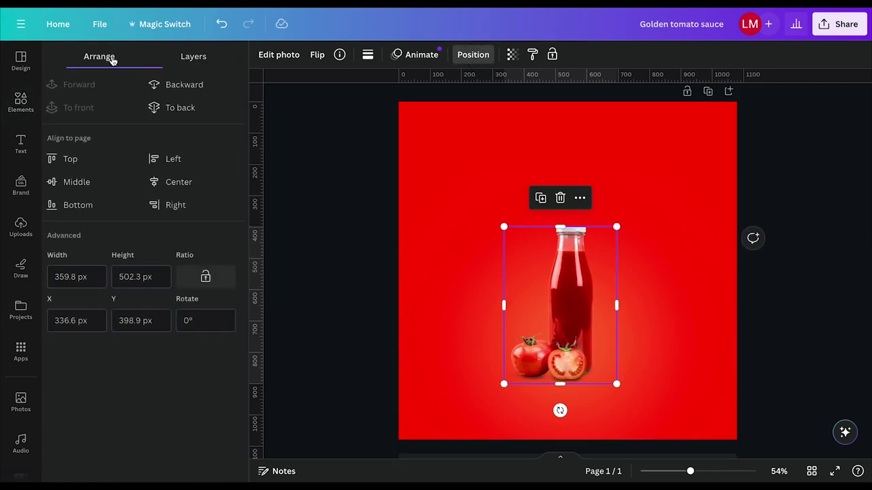
click(163, 182)
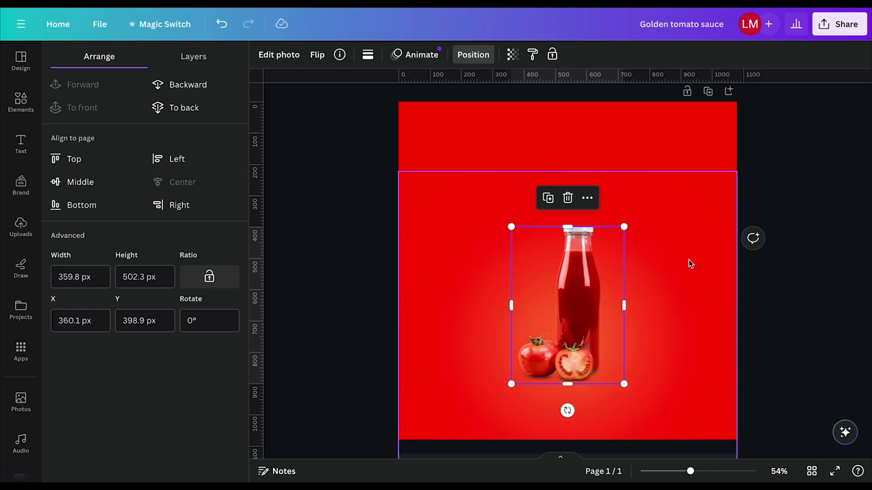
key(Escape)
click(818, 239)
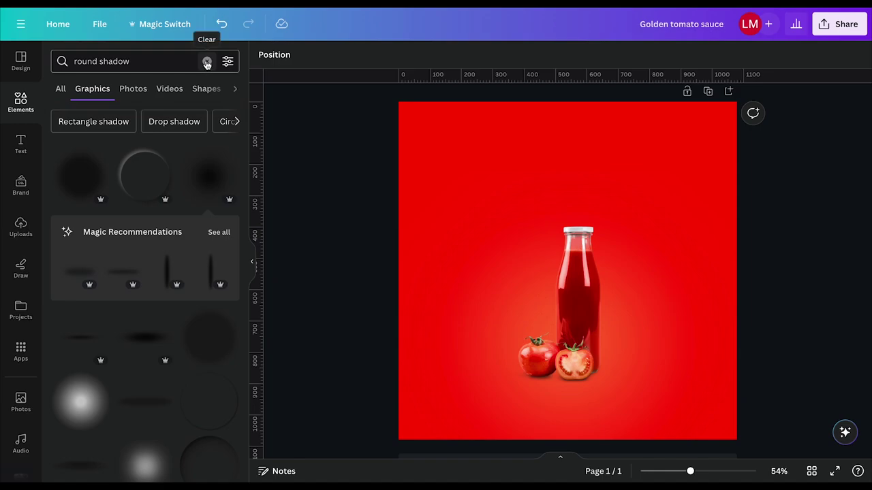
Search Elements for 'tomato slice' and browse all the graphic results.
click(206, 62)
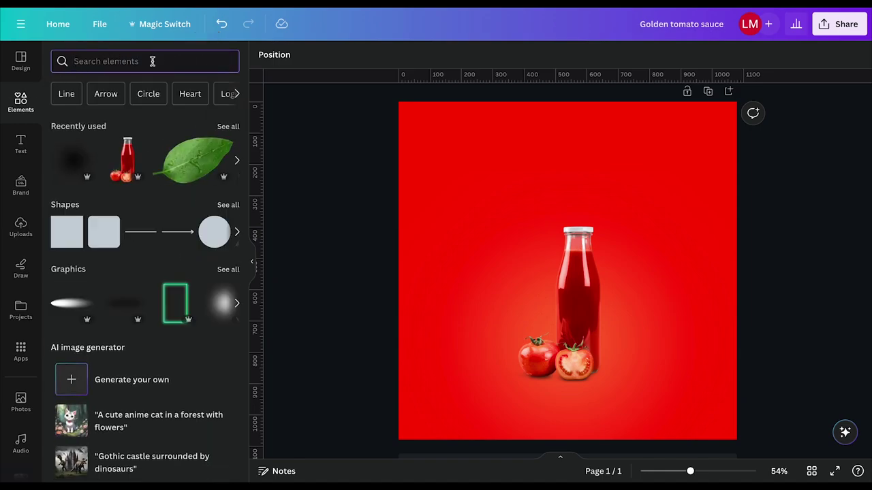
text(tomato)
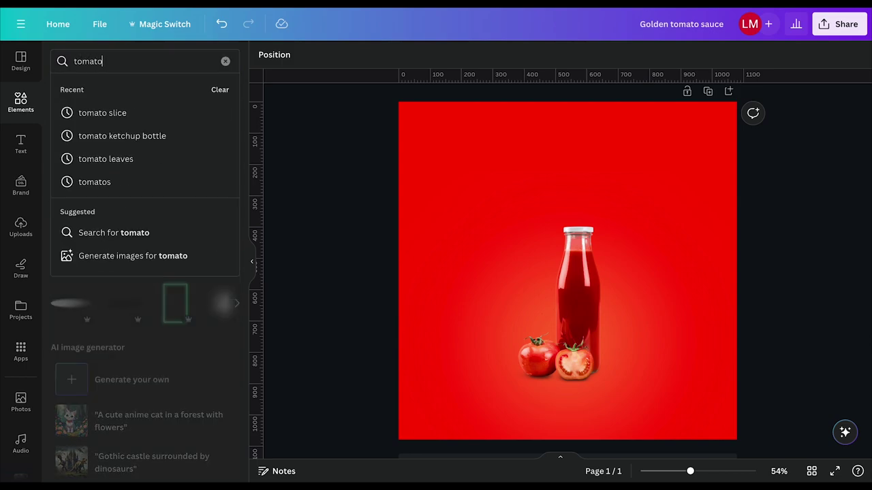
text( slice)
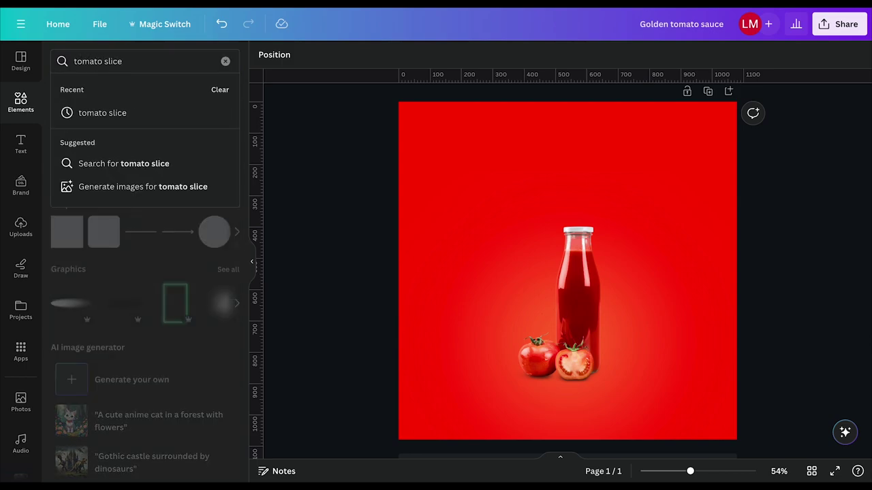
key(Return)
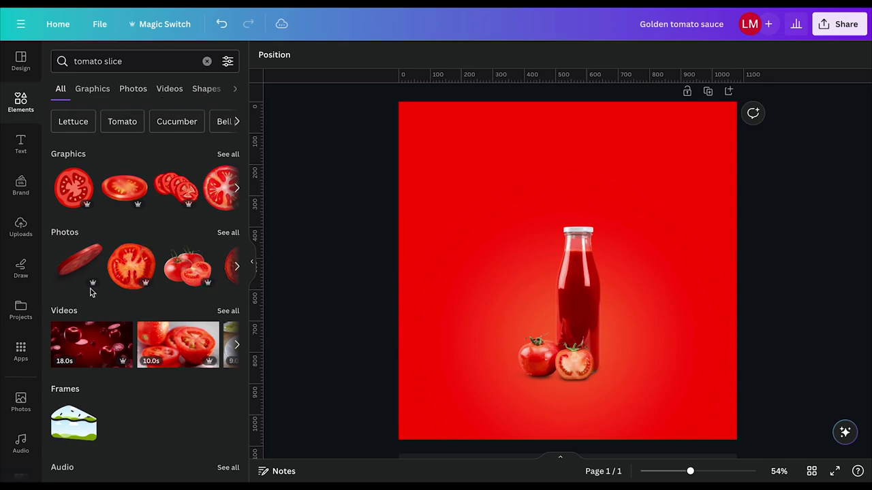
click(228, 155)
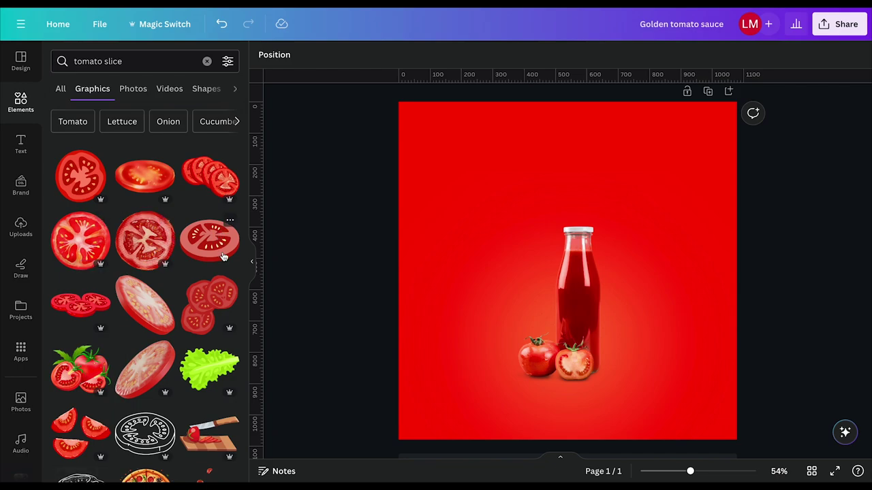
scroll(196, 289, down, 1)
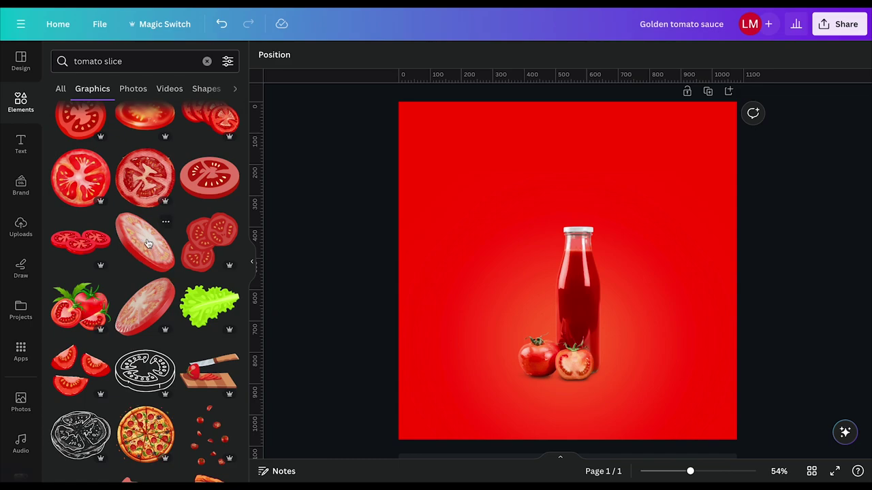
Add the tilted tomato slice graphic, shrink it, and place it upper left of the bottle.
click(147, 243)
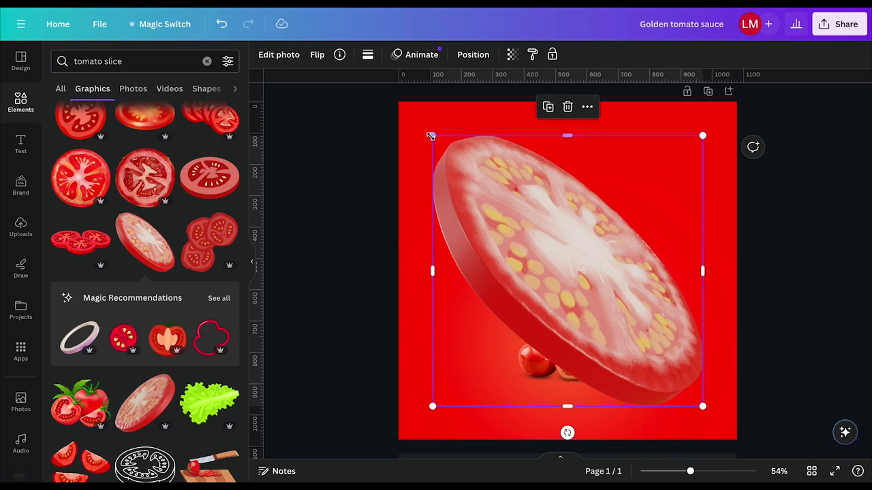
drag(430, 136, 514, 218)
drag(702, 406, 630, 367)
drag(591, 277, 500, 220)
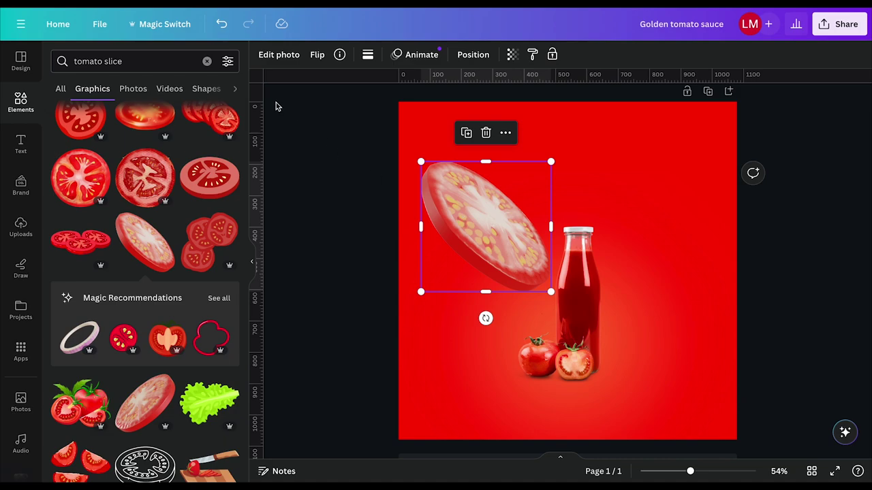
click(271, 55)
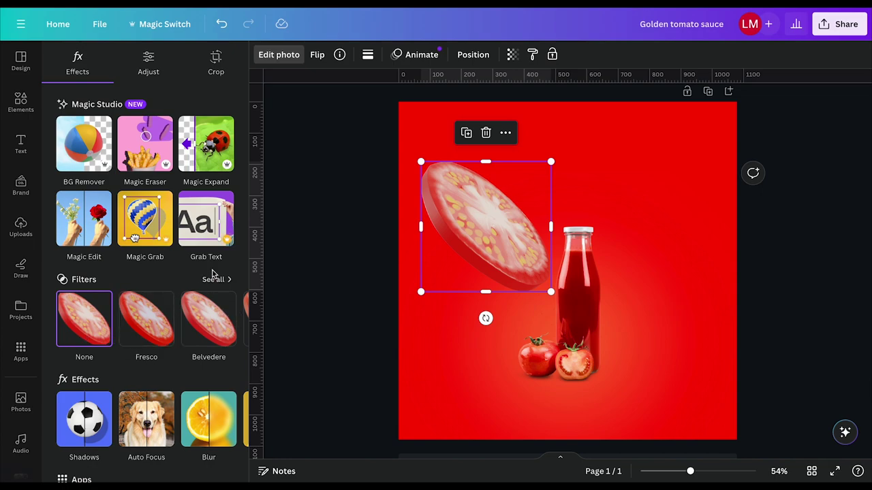
Bring up the full filter list and scroll through to the Warm filters.
click(210, 278)
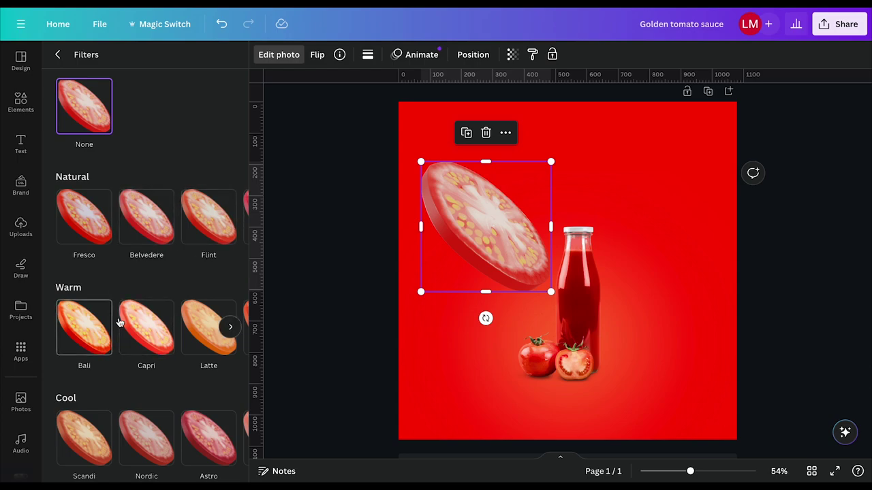
scroll(126, 327, down, 3)
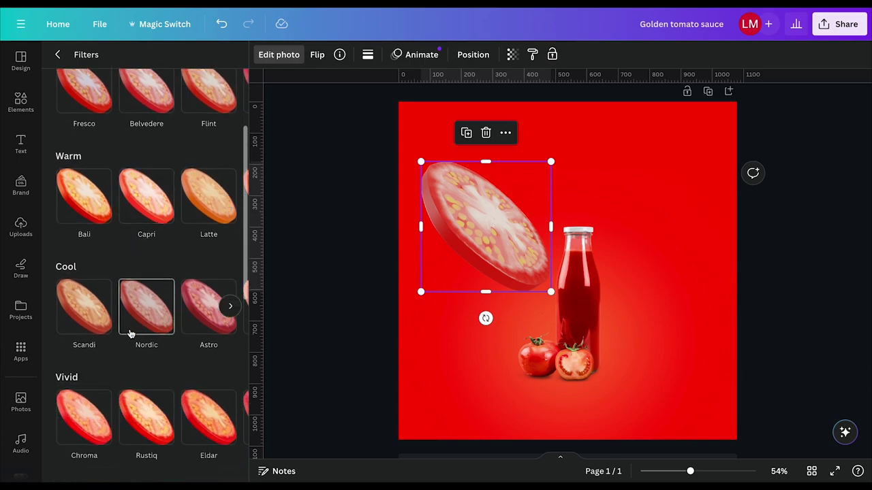
scroll(130, 334, down, 2)
scroll(131, 334, down, 2)
scroll(131, 334, up, 2)
scroll(130, 334, up, 2)
scroll(164, 195, right, 3)
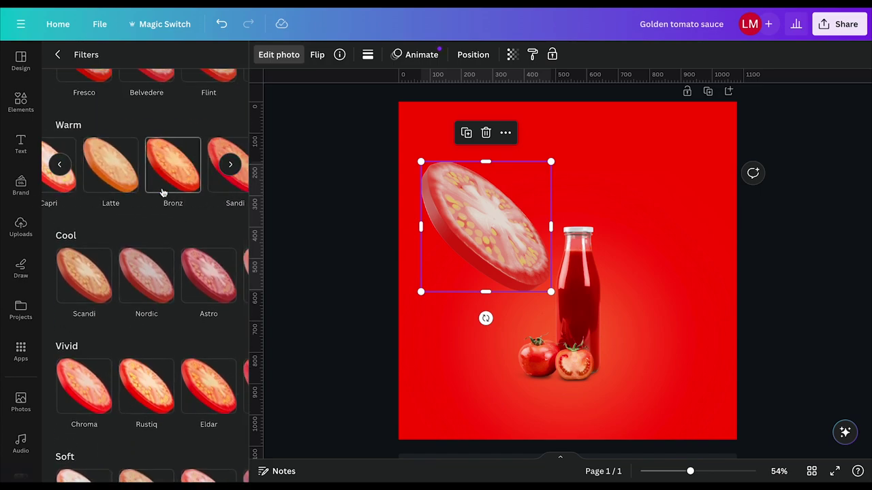
scroll(164, 194, right, 2)
scroll(169, 180, right, 1)
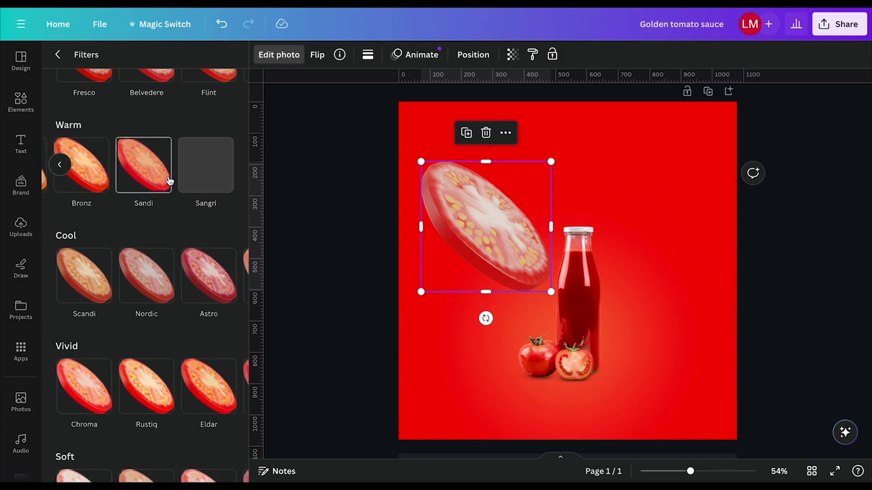
Apply the Sandi filter at full intensity and shrink the slice to about 51 px.
click(141, 178)
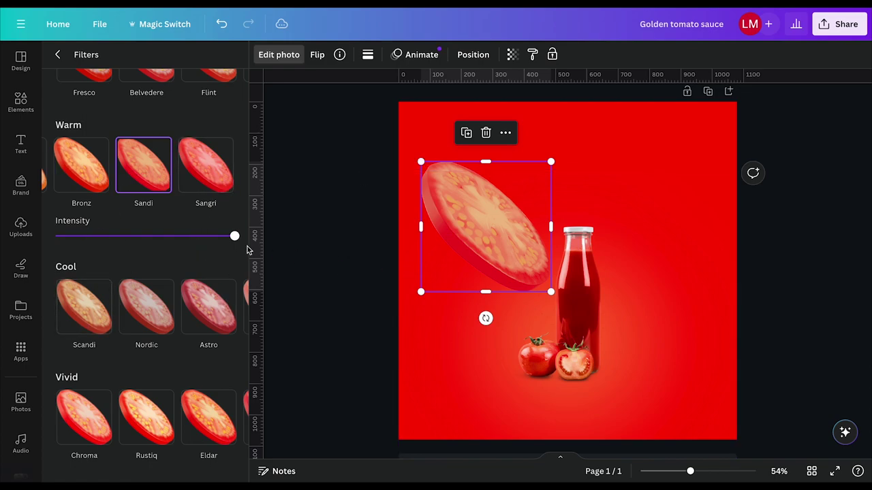
drag(234, 237, 151, 257)
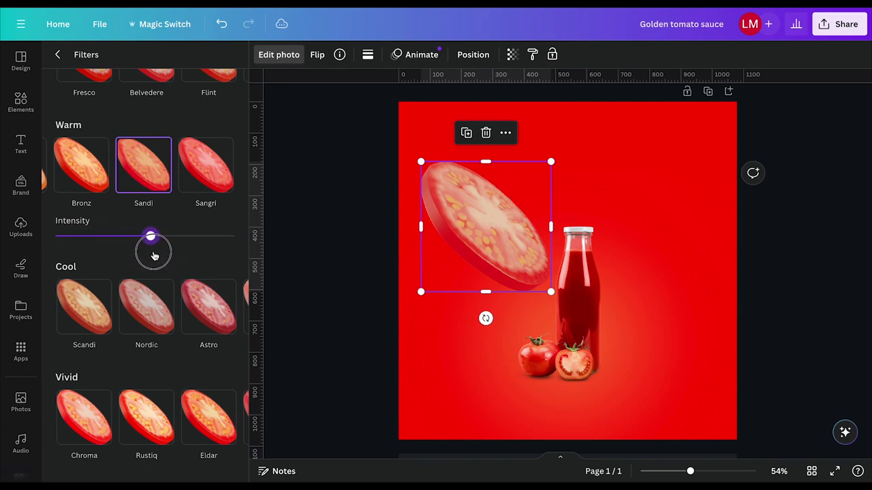
drag(156, 256, 235, 237)
drag(418, 164, 534, 277)
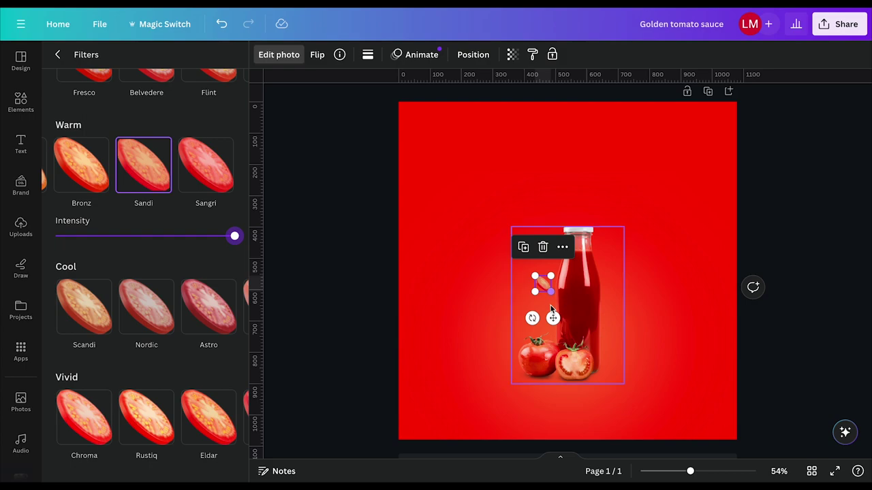
Set the small slice beside the bottle's neck, duplicate it, and move the copy lower right.
drag(551, 317, 548, 298)
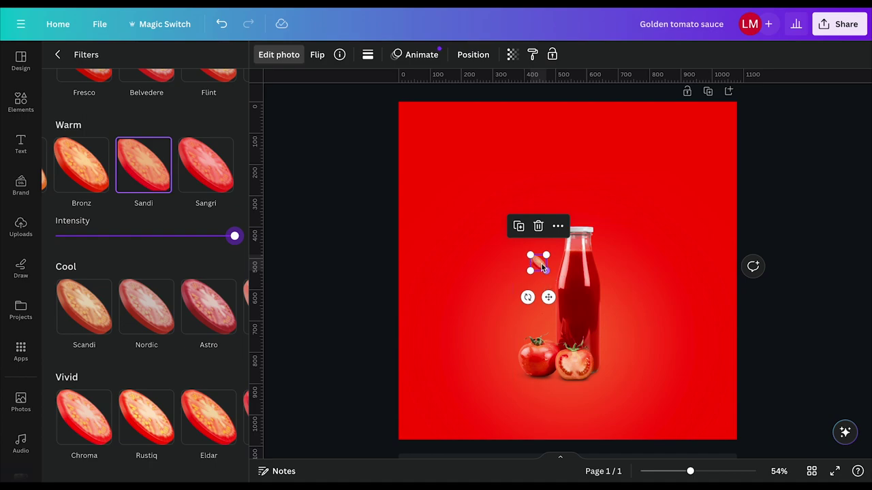
right_click(538, 266)
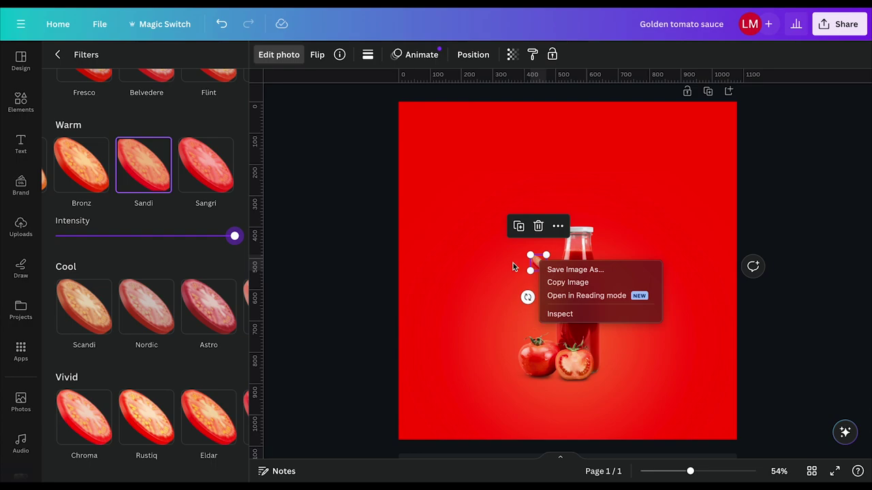
click(510, 267)
click(543, 266)
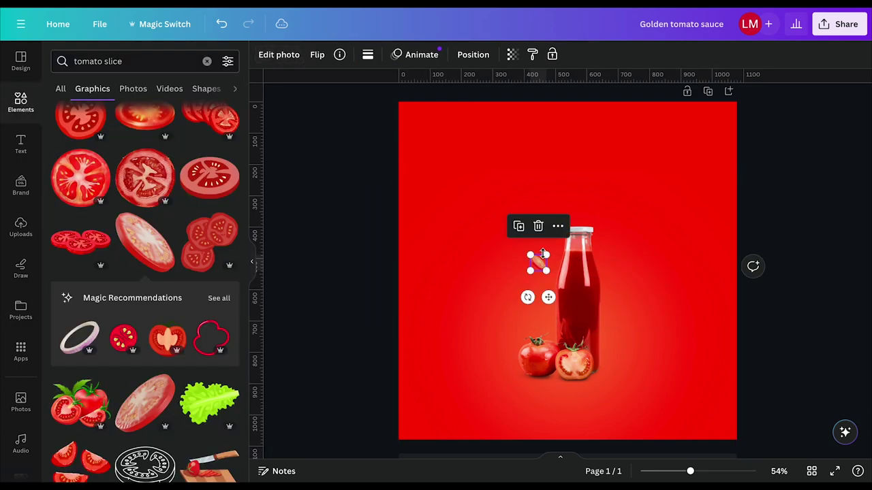
click(557, 226)
mouse_move(570, 223)
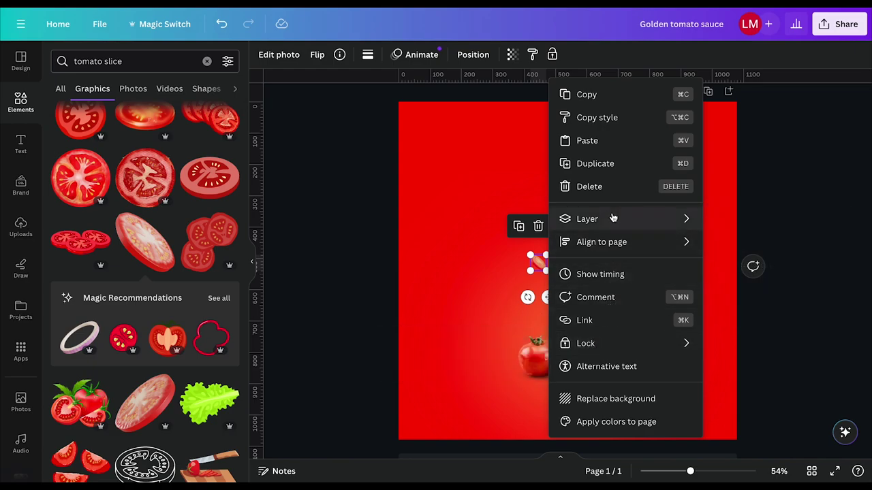
click(602, 163)
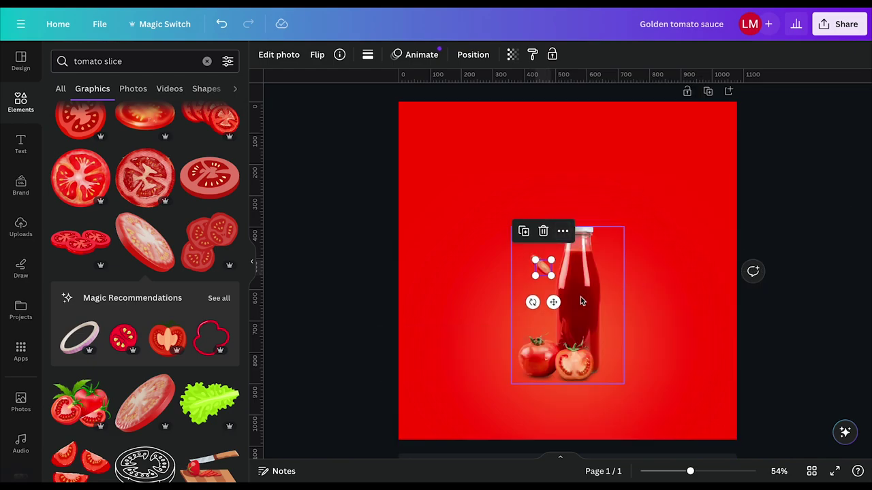
drag(553, 302, 593, 353)
Move the slice near the bottle top further left and enlarge it.
click(448, 279)
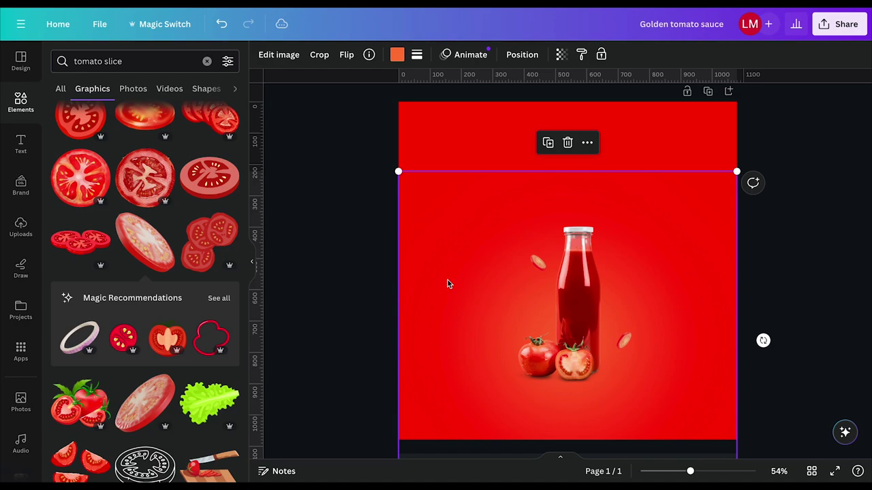
click(537, 264)
drag(547, 296, 470, 293)
drag(449, 250, 423, 223)
drag(469, 268, 489, 289)
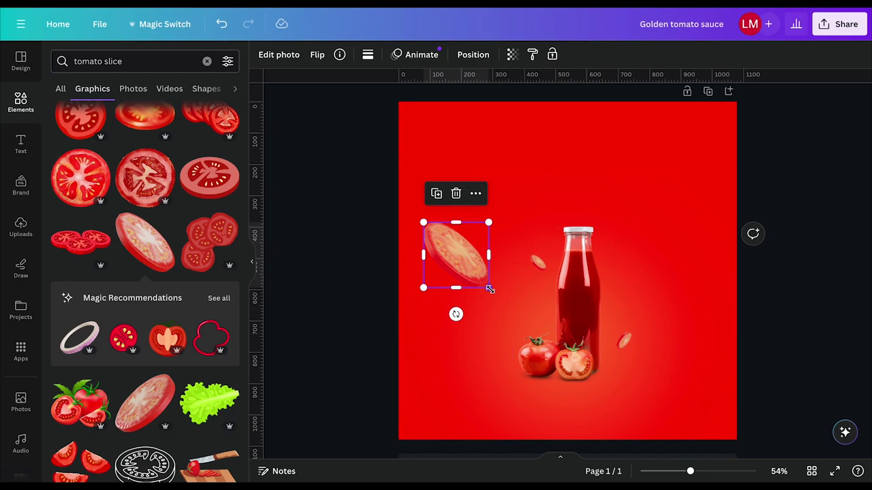
Apply a whole-image Blur at intensity 70 to the larger left tomato slice.
drag(489, 290, 491, 290)
ctrl+scroll(432, 266, up, 5)
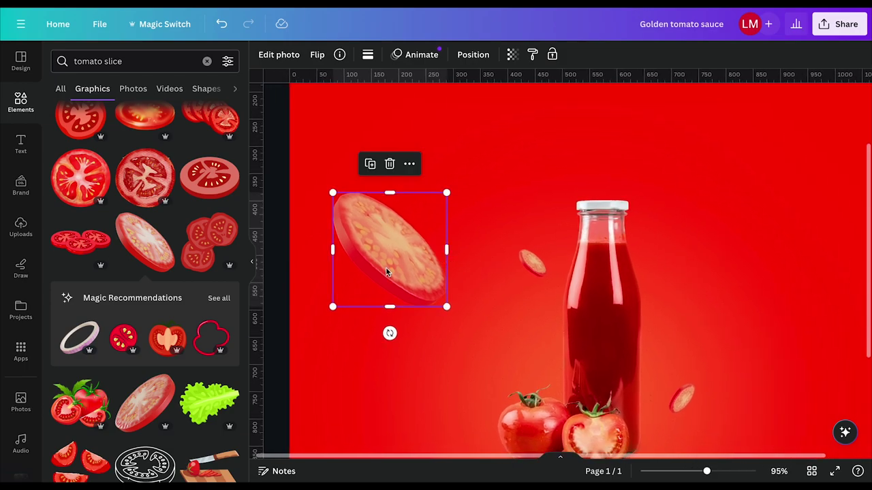
scroll(387, 272, left, 1)
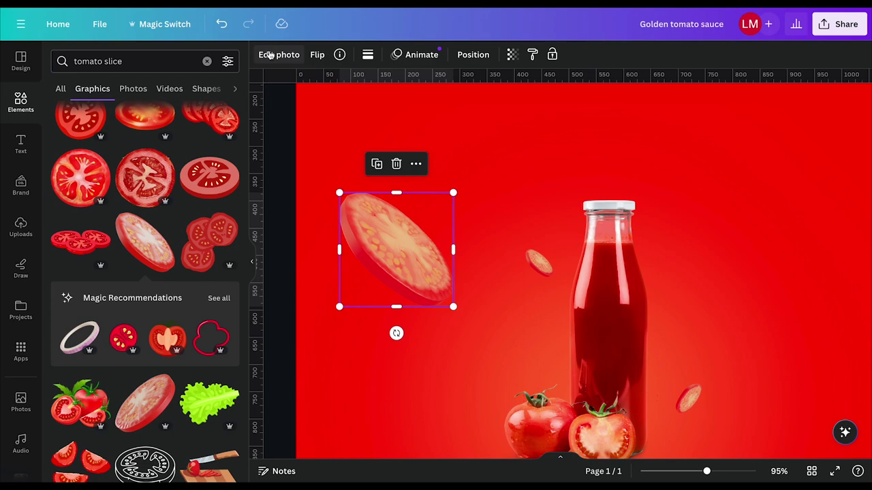
click(267, 54)
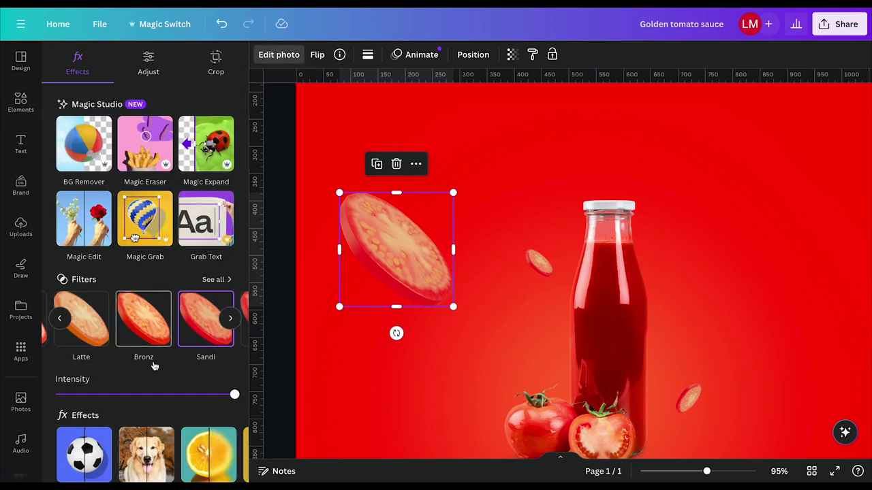
scroll(155, 366, down, 3)
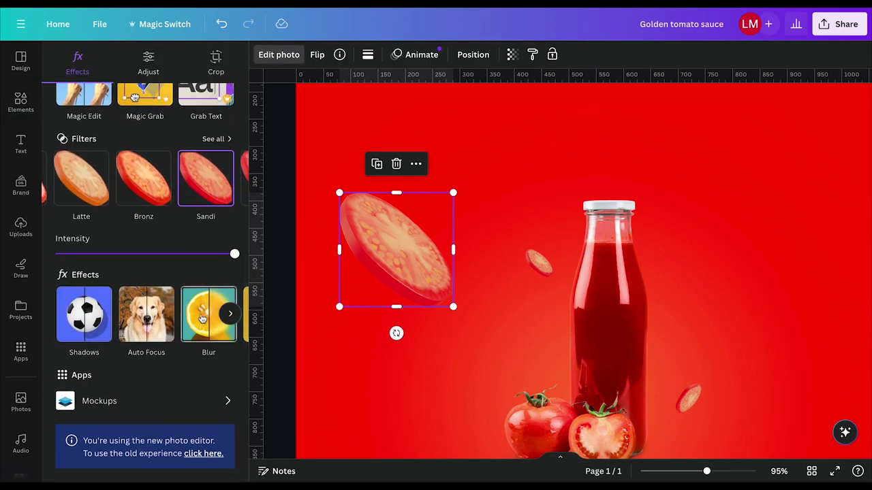
click(195, 325)
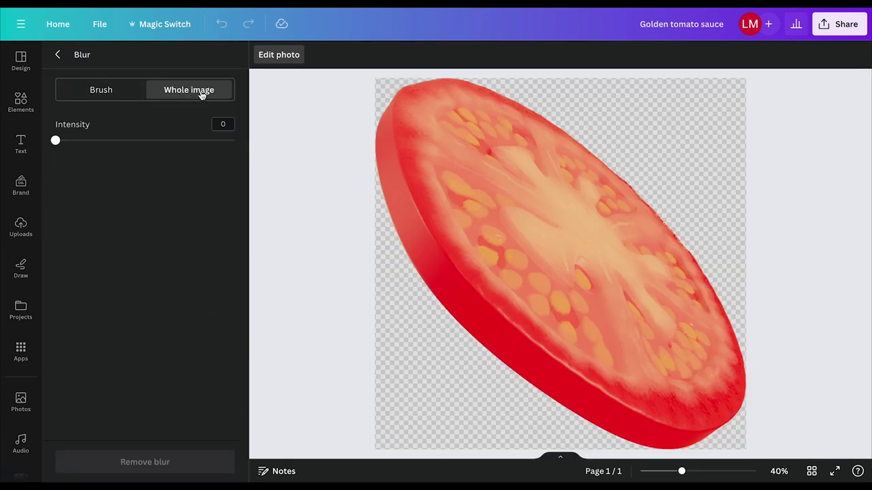
drag(55, 143, 181, 145)
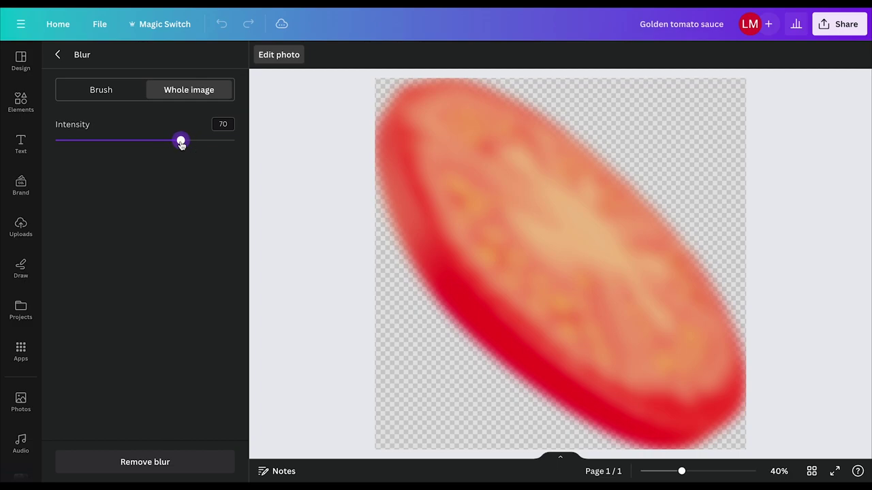
click(297, 56)
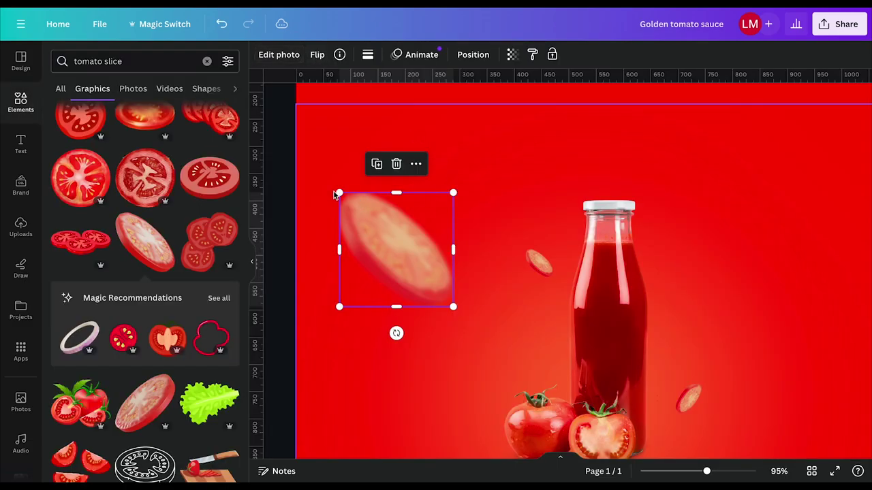
Shrink the blurred slice and tilt it onto the bottle's right shoulder.
drag(340, 195, 374, 239)
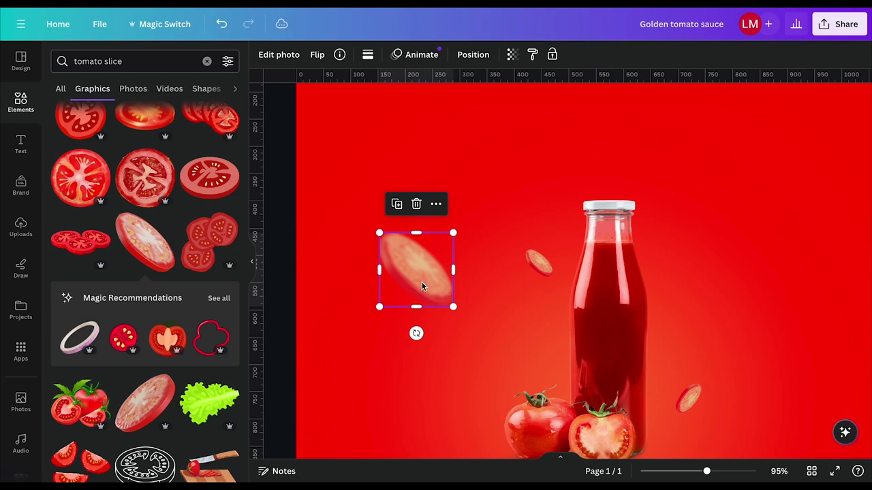
drag(413, 275, 645, 303)
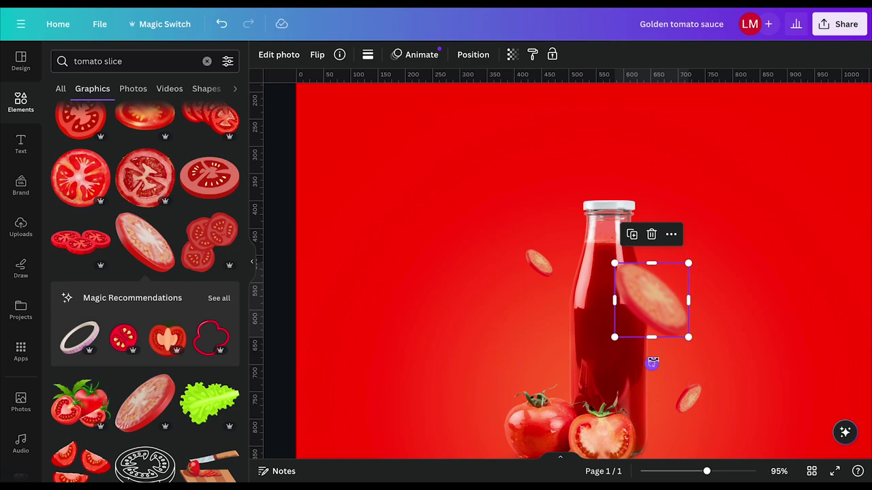
drag(650, 364, 714, 296)
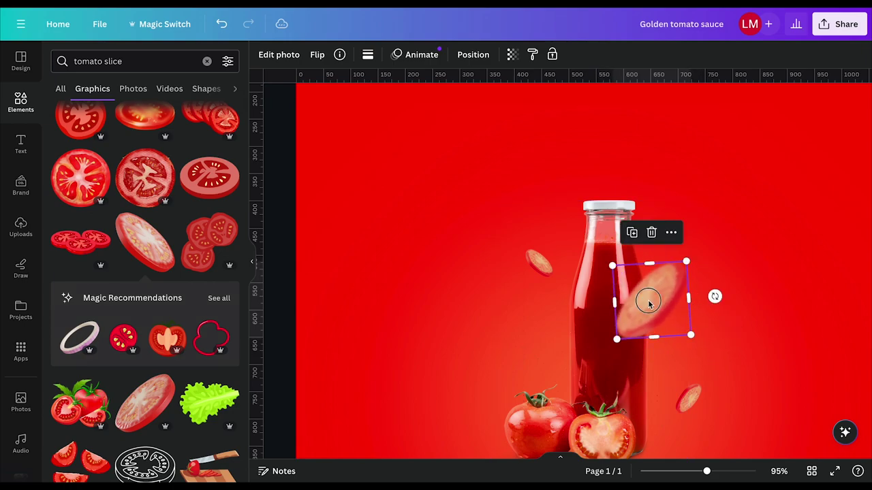
drag(648, 300, 666, 285)
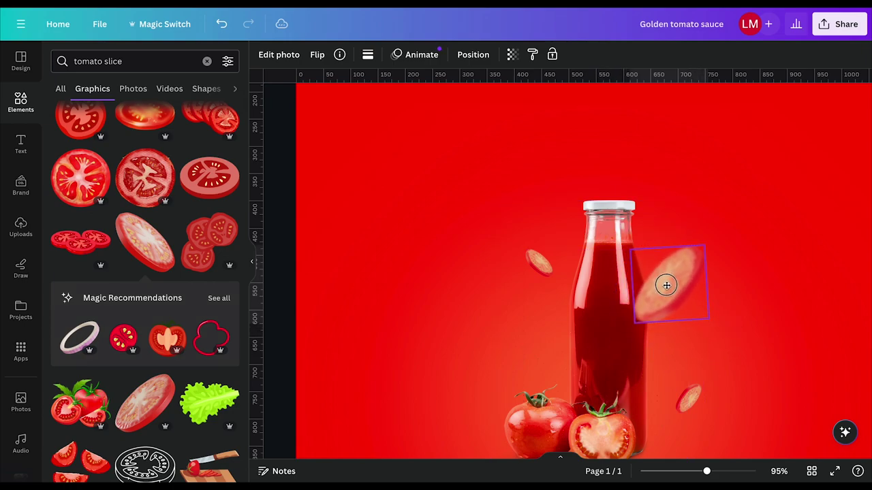
drag(666, 286, 665, 284)
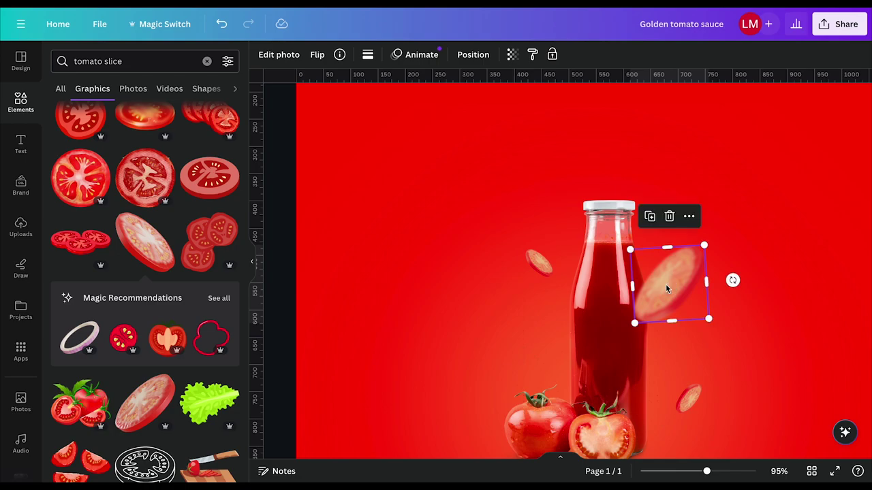
Place a copy of the blurred slice to the left of the bottle.
scroll(556, 289, down, 3)
scroll(619, 273, down, 3)
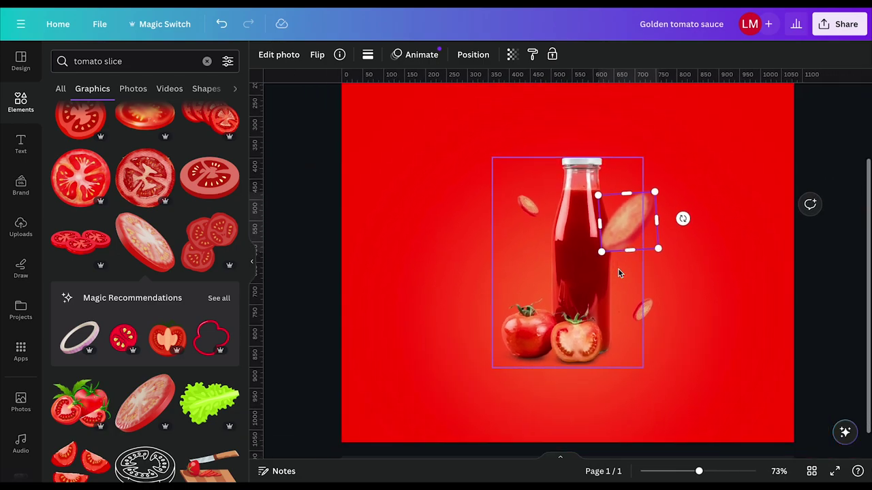
click(691, 219)
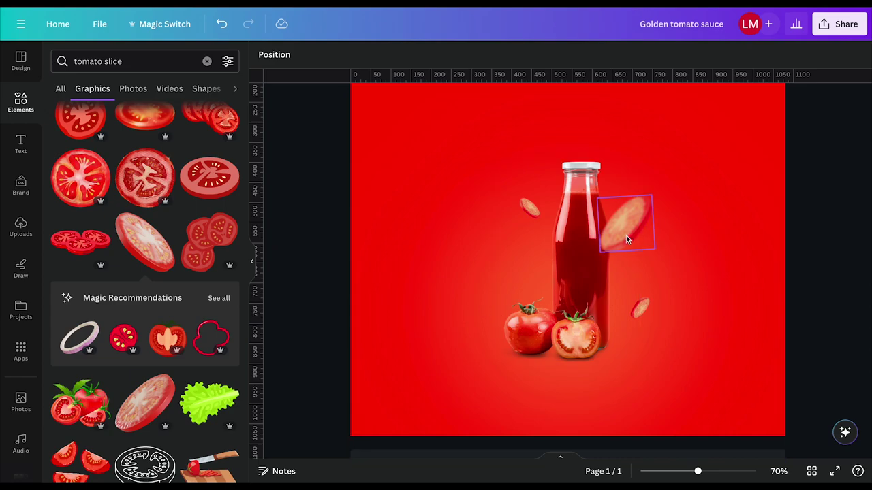
alt+drag(638, 234, 472, 251)
Shrink the left slice copy and lower it just above the tomatoes at the bottle's base.
click(491, 167)
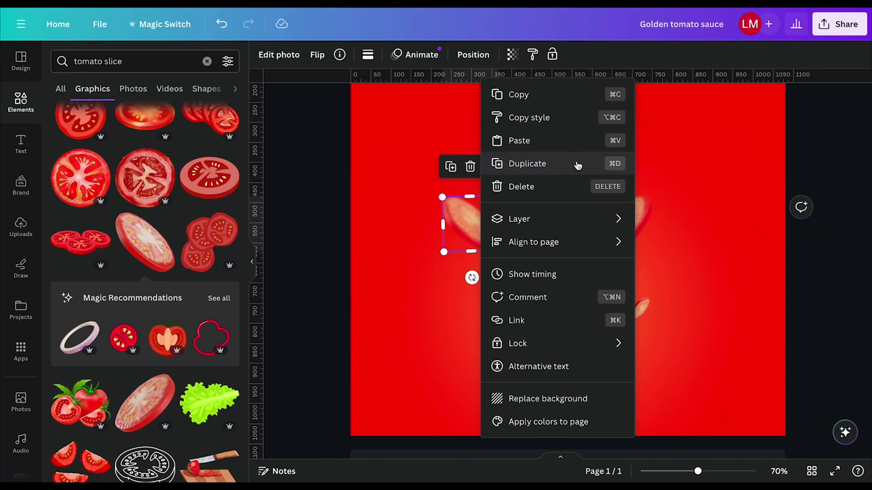
click(406, 237)
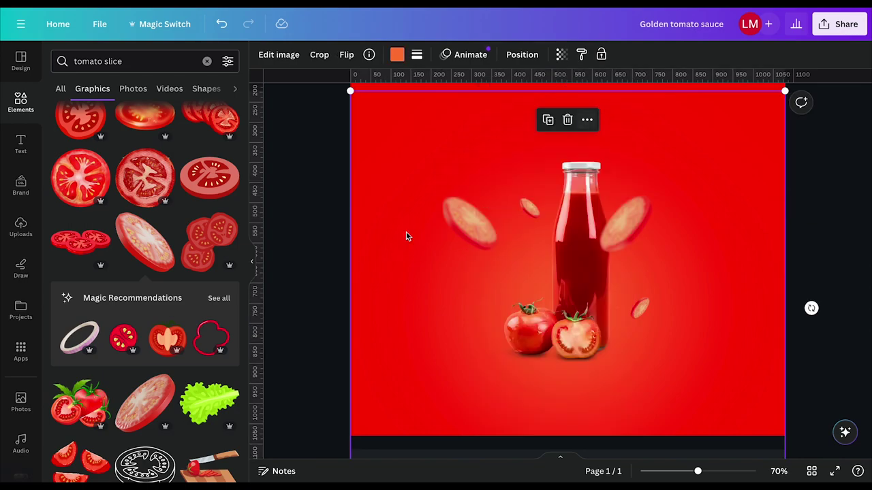
click(485, 217)
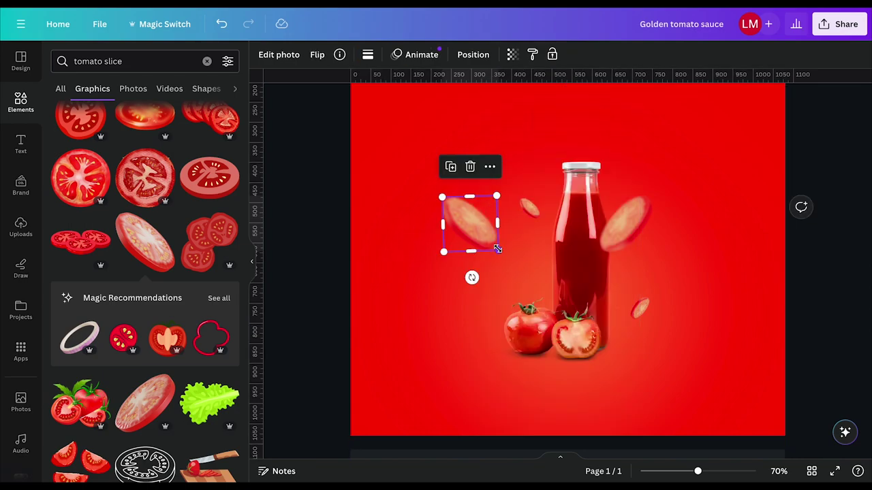
drag(498, 250, 548, 286)
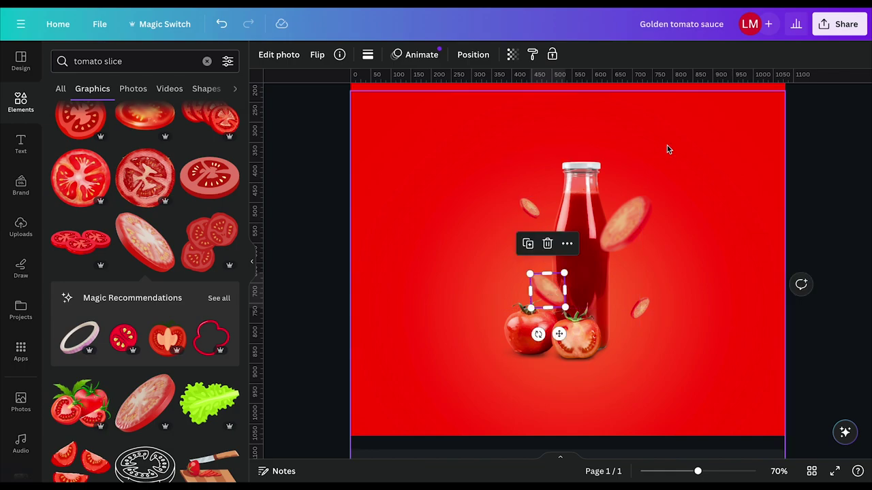
click(758, 185)
scroll(759, 185, down, 4)
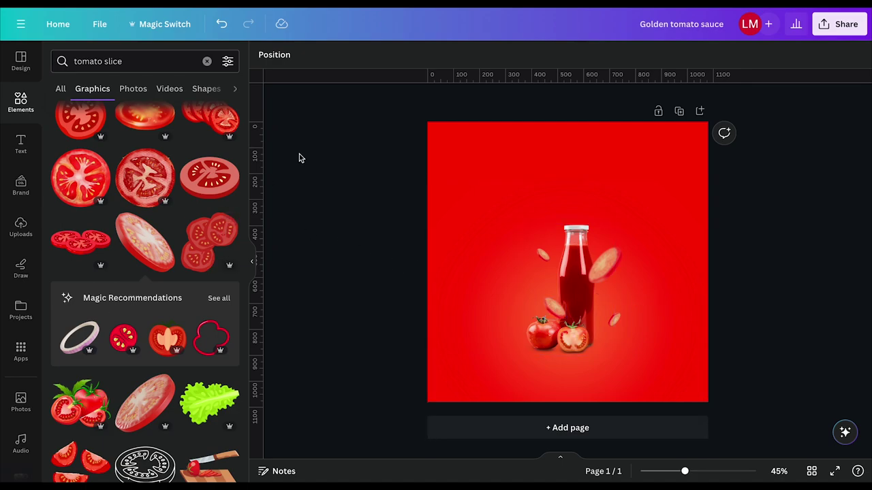
Replace the tomato slice search with 'leaf.' and show all leaf photo results.
click(207, 61)
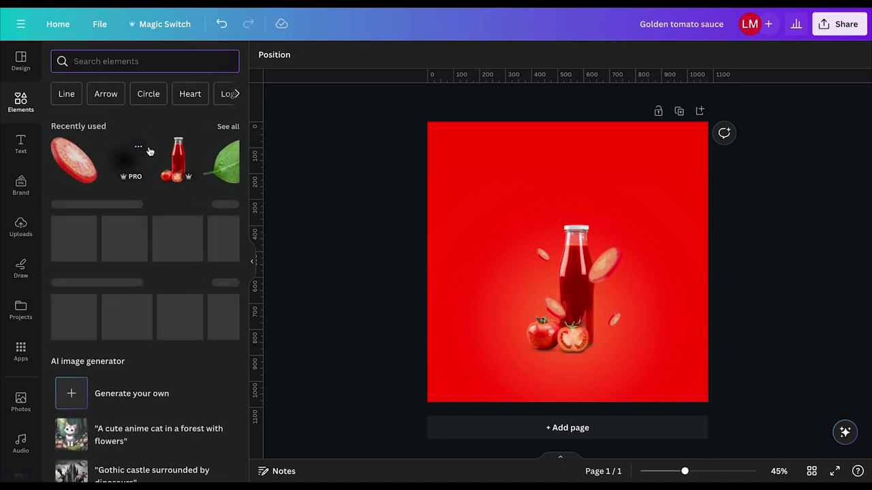
click(136, 61)
text(leaf)
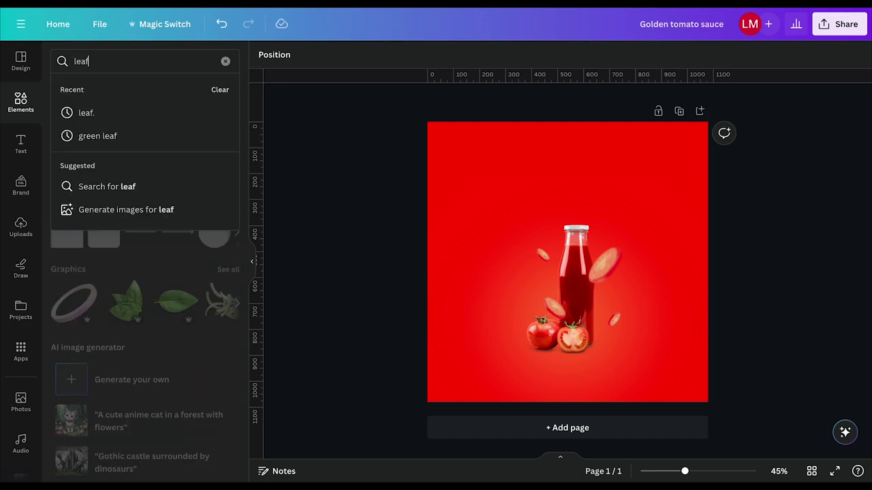
text(.)
key(Return)
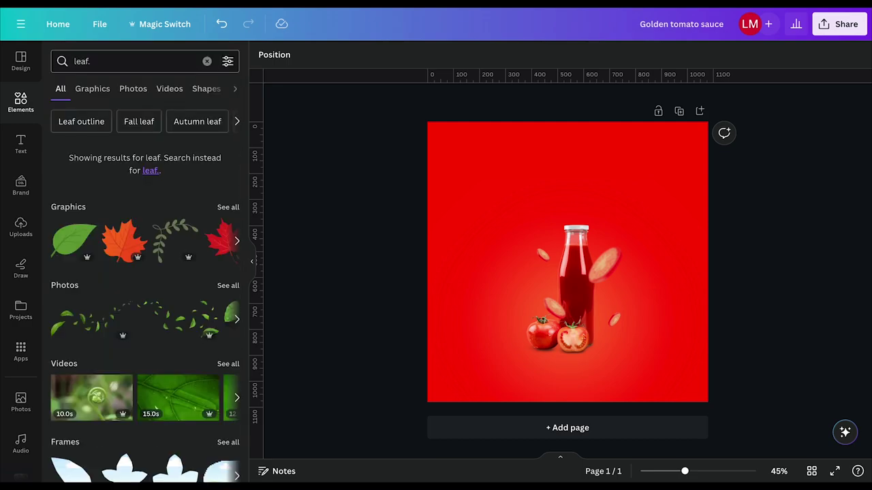
scroll(176, 310, down, 1)
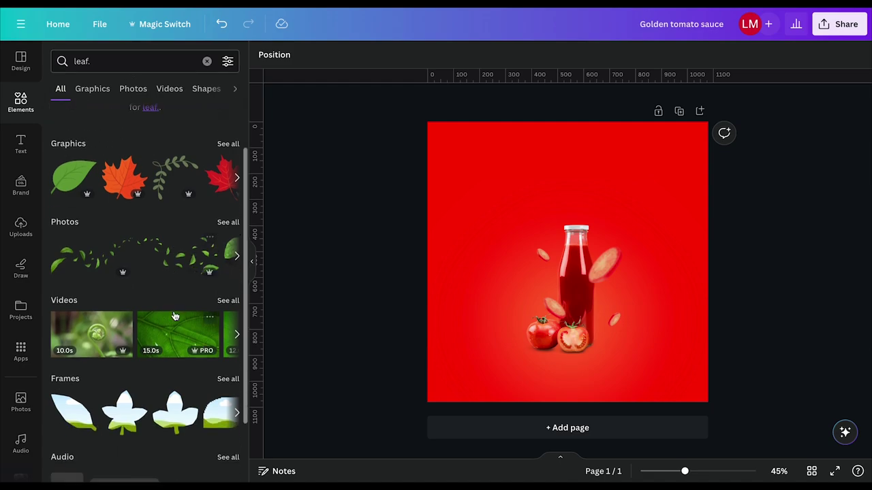
click(227, 220)
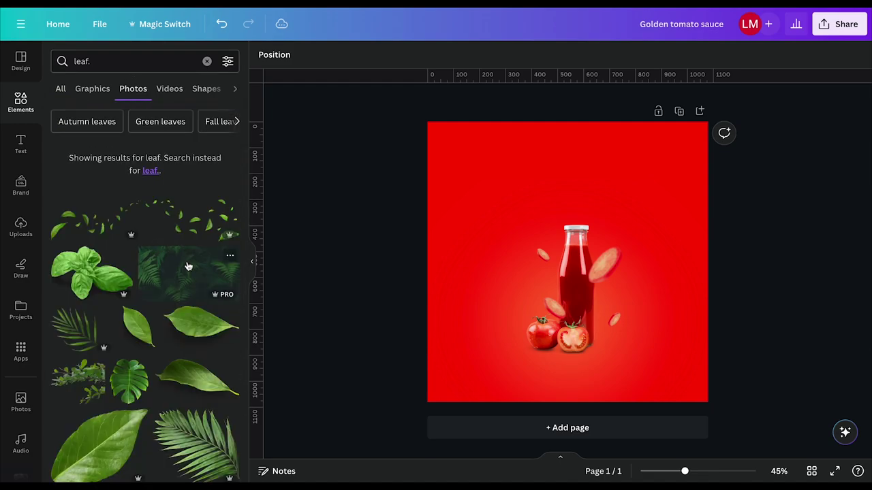
scroll(184, 273, down, 5)
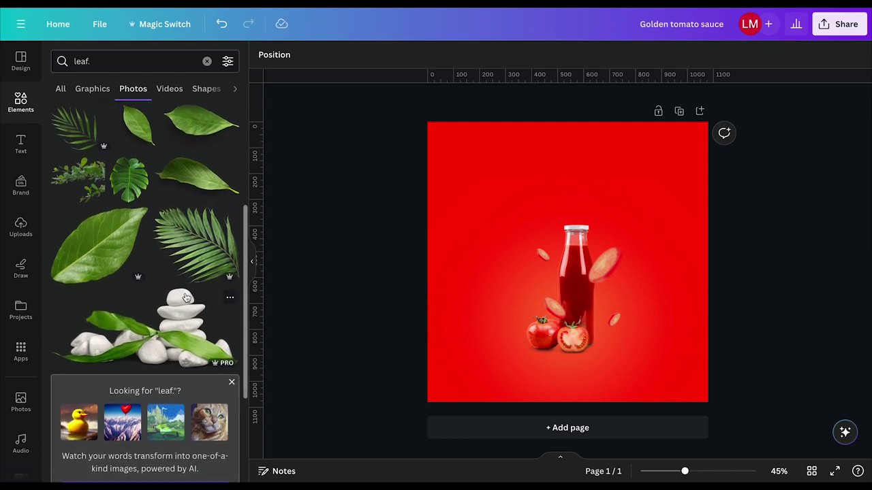
scroll(134, 268, up, 2)
scroll(135, 268, down, 5)
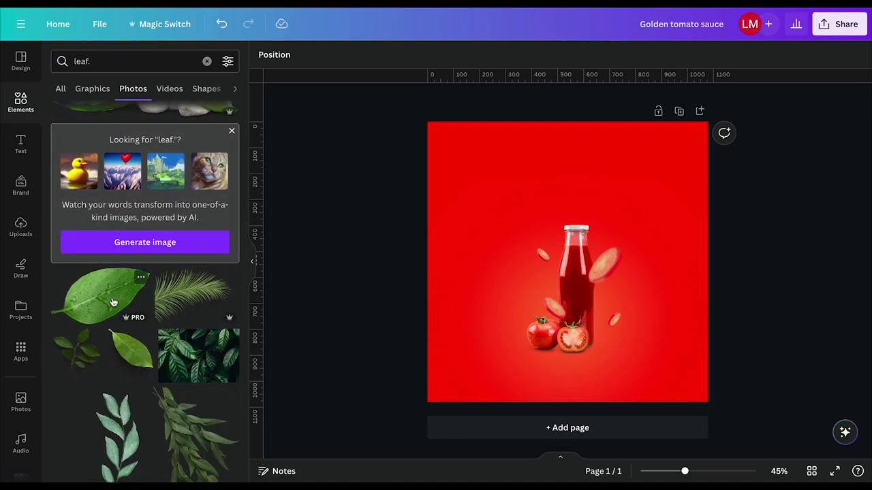
scroll(109, 303, up, 5)
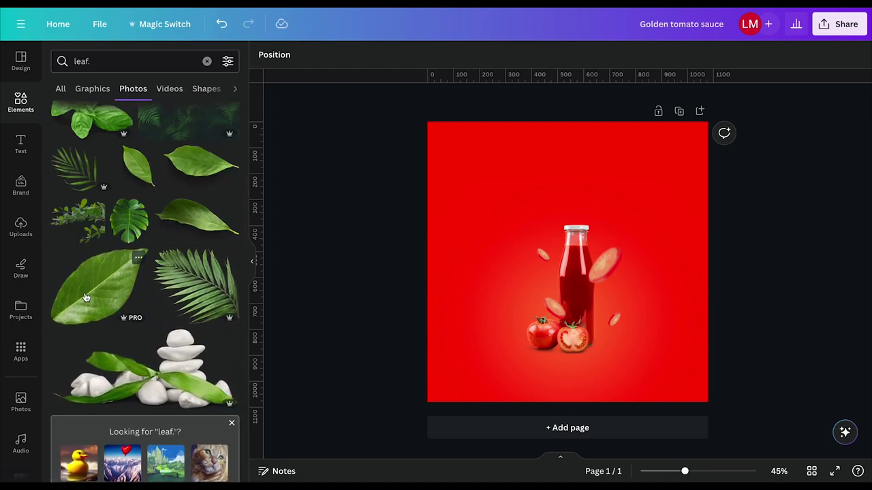
Add a leaf photo, shrink it to a tiny size, and rotate it beside the bottle's neck.
click(89, 293)
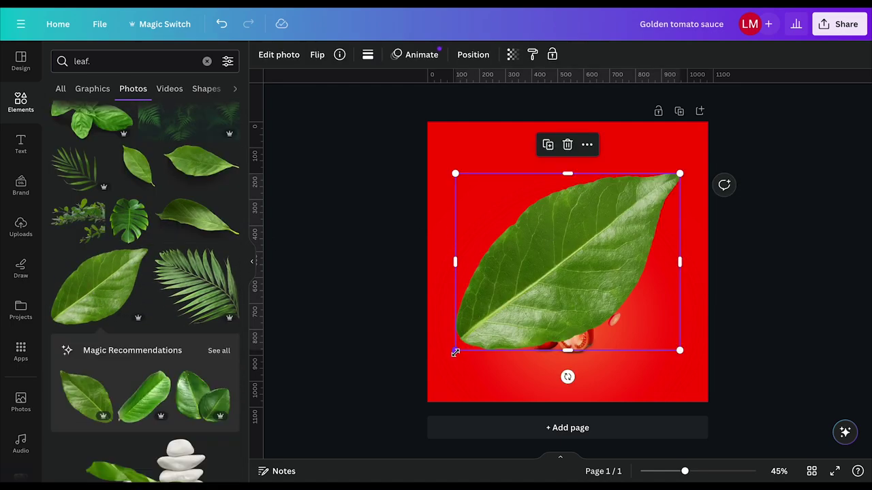
drag(455, 352, 628, 201)
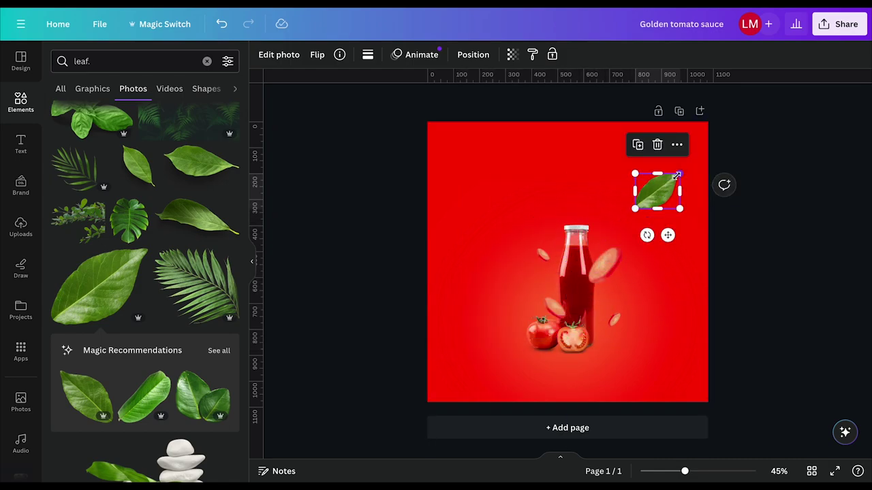
drag(680, 174, 644, 203)
drag(649, 233, 509, 300)
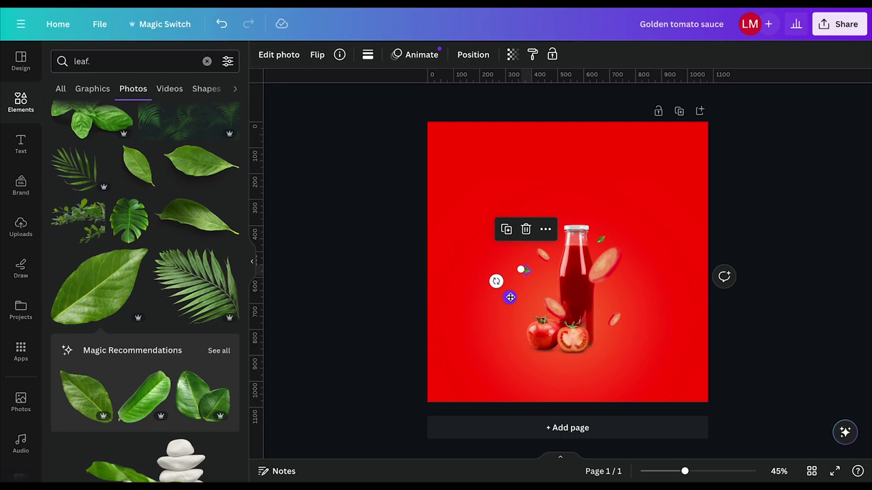
mouse_move(496, 281)
mouse_down()
mouse_move(480, 296)
mouse_move(495, 270)
mouse_up()
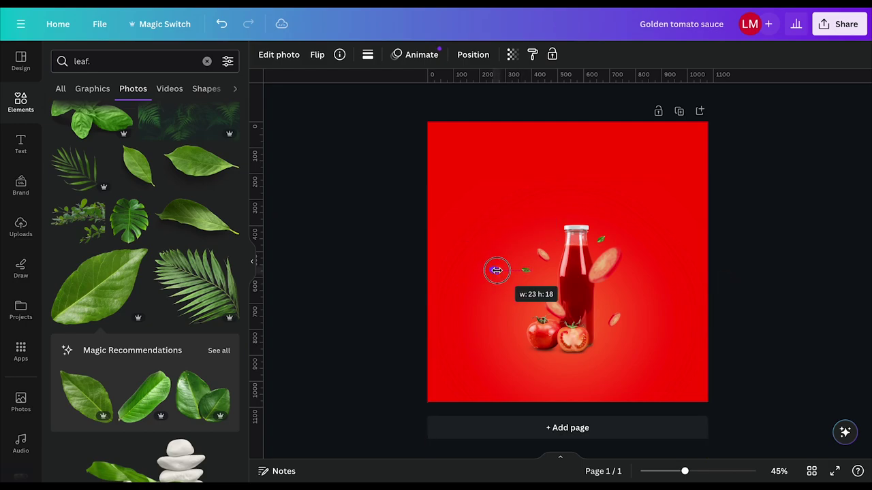
drag(496, 271, 531, 262)
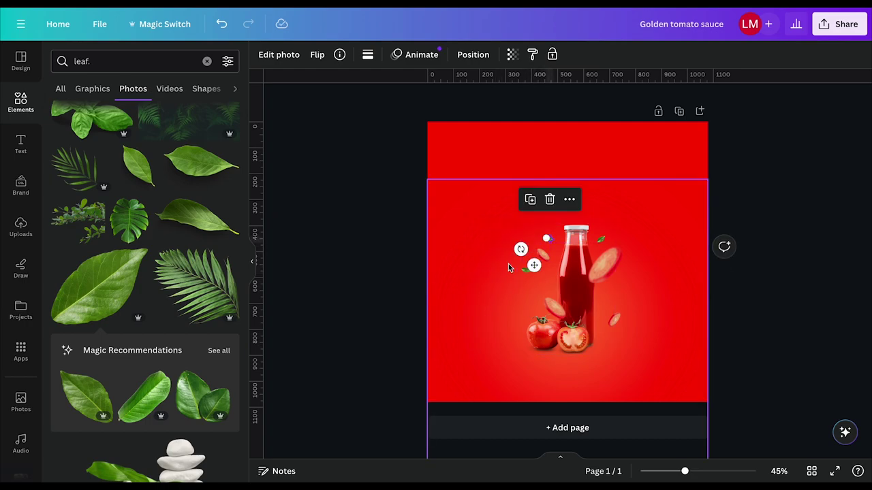
Resize a small leaf and move it to the bottle's right.
click(606, 241)
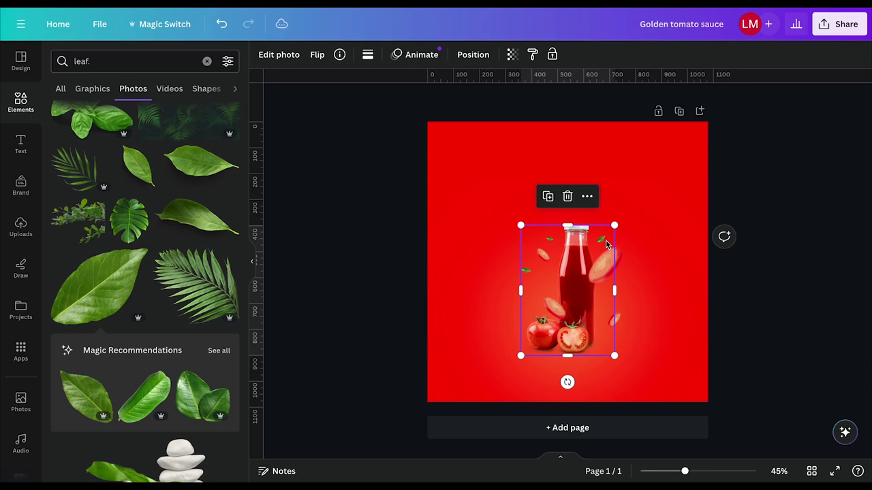
click(526, 274)
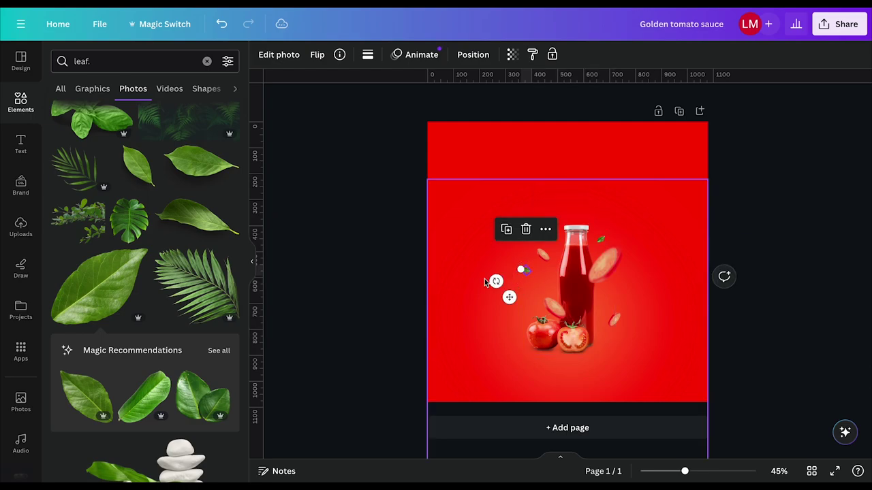
click(413, 277)
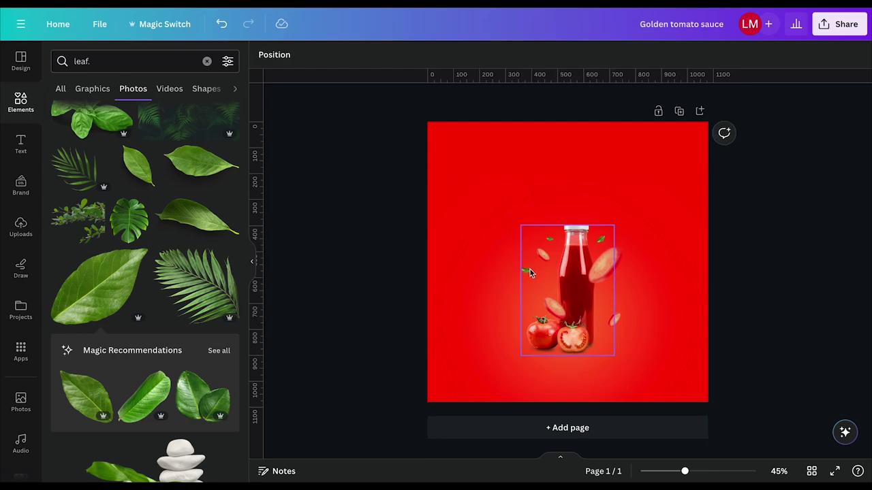
click(527, 273)
drag(521, 270, 475, 269)
drag(465, 298, 602, 327)
Lower the left leaf toward the tomatoes and place a 131×103 leaf over the bottle's centre.
click(526, 271)
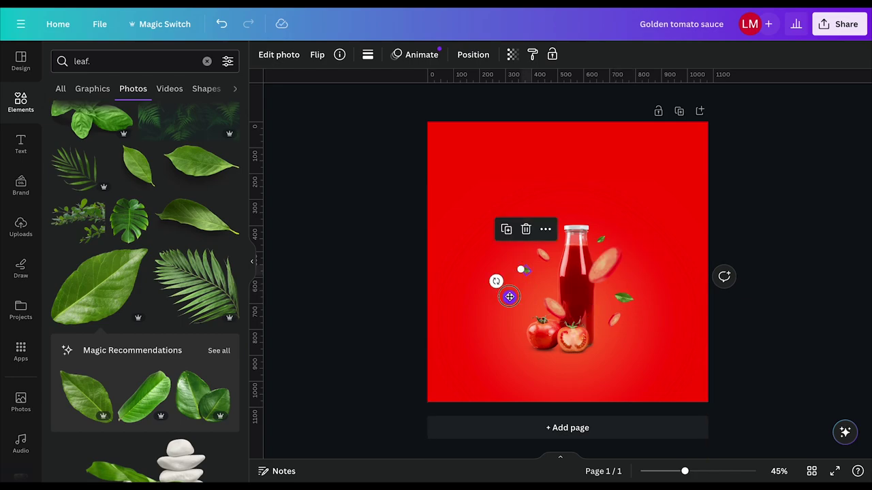
drag(510, 296, 545, 310)
click(625, 300)
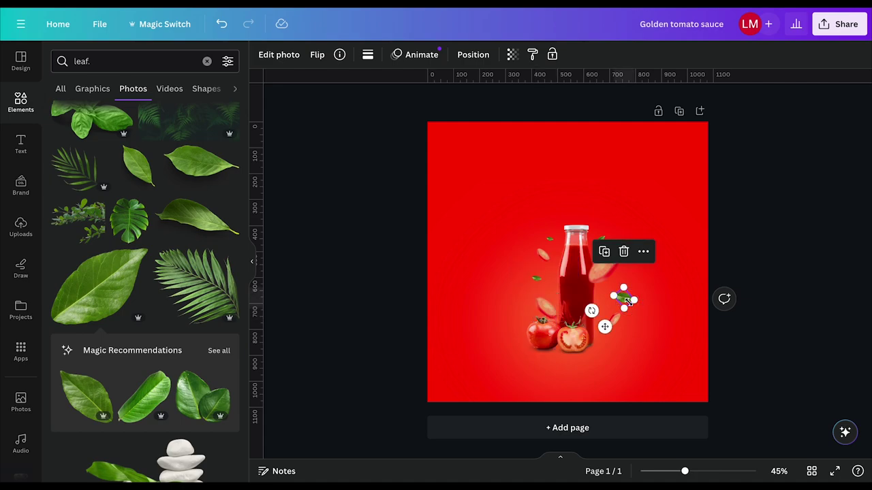
click(747, 243)
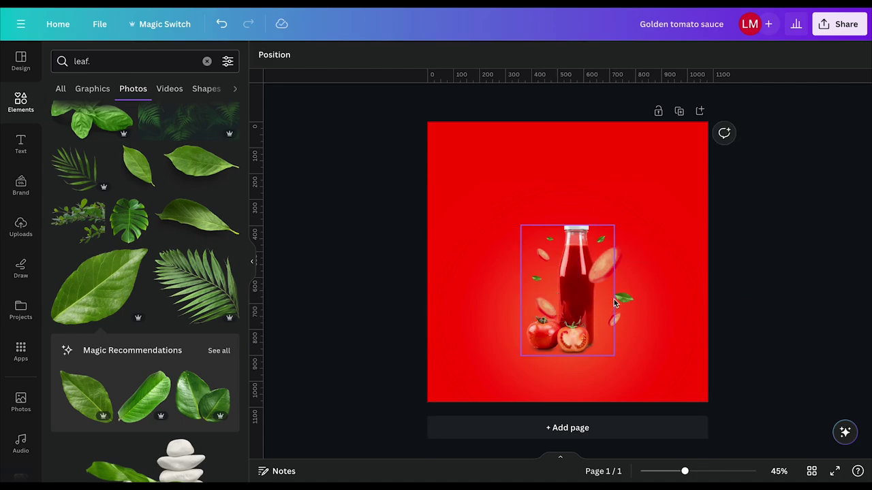
drag(622, 296, 577, 265)
Apply a whole-image Blur at intensity 70 to the leaf across the bottle.
click(278, 55)
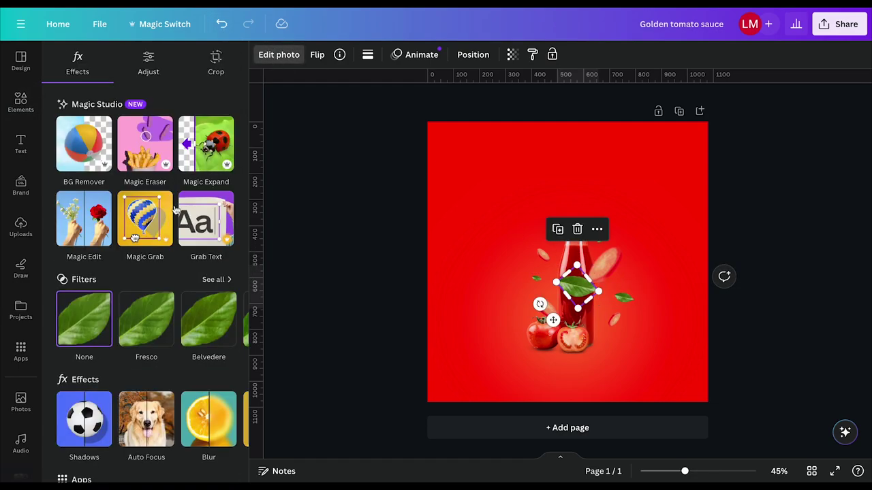
click(205, 412)
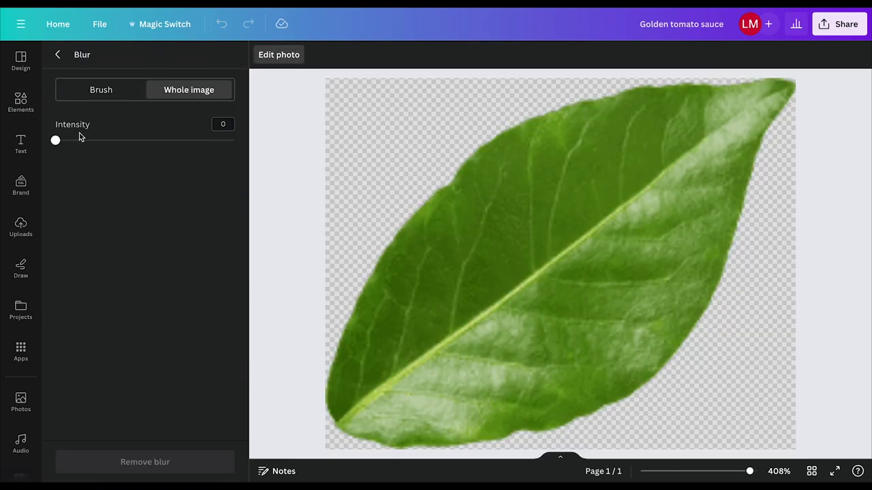
drag(56, 140, 180, 141)
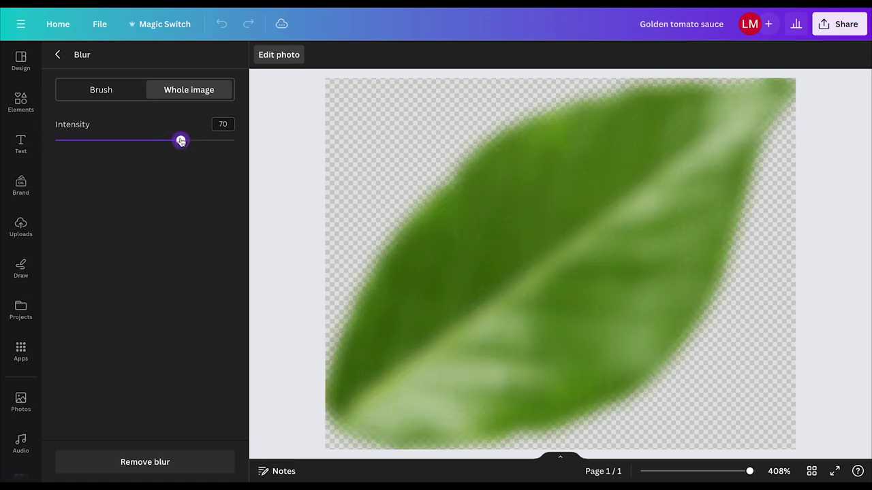
click(283, 55)
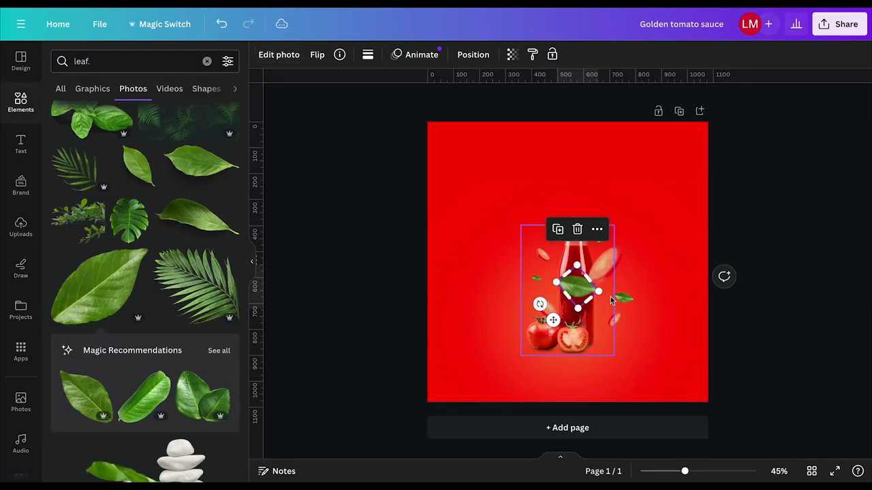
Rotate the blurred leaf to about -163° and settle it lower on the bottle.
scroll(611, 300, up, 3)
drag(583, 292, 582, 320)
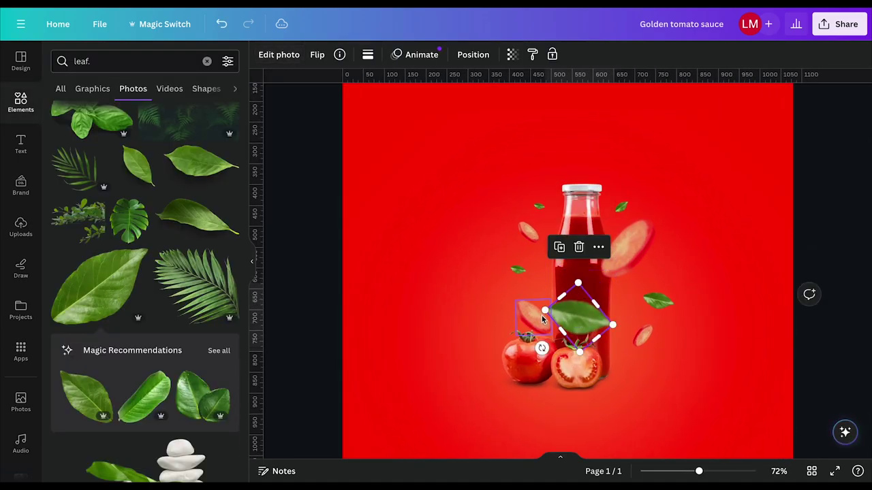
drag(541, 348, 563, 275)
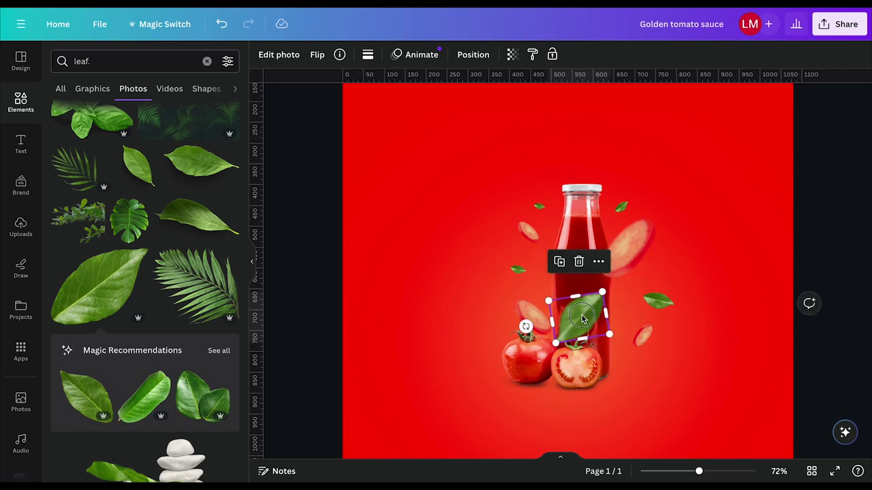
drag(582, 318, 562, 312)
Nudge the small leaves and tomato slices into place around the bottle.
drag(658, 300, 640, 302)
drag(645, 342, 634, 348)
drag(525, 231, 504, 267)
click(519, 270)
drag(496, 298, 506, 301)
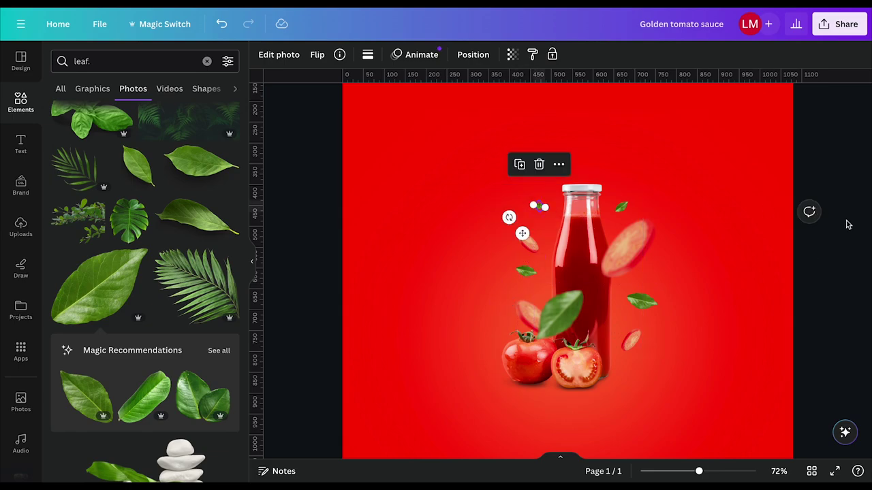
click(851, 198)
scroll(753, 285, down, 3)
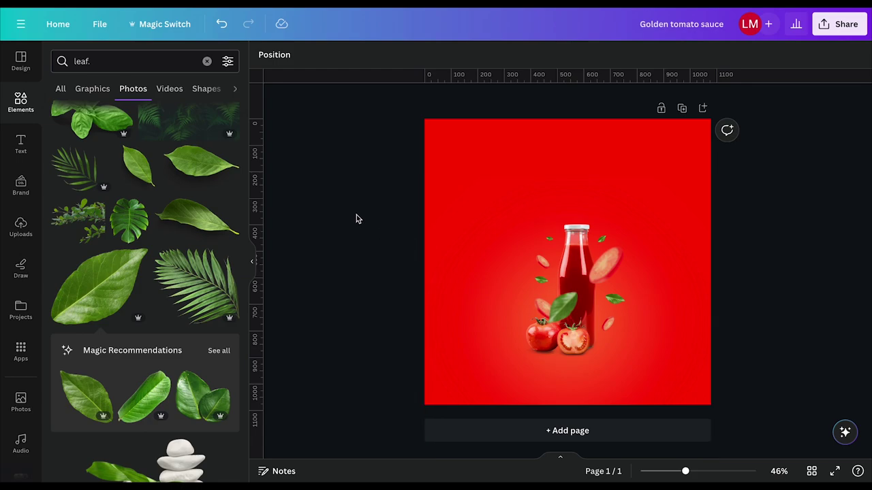
drag(356, 213, 694, 374)
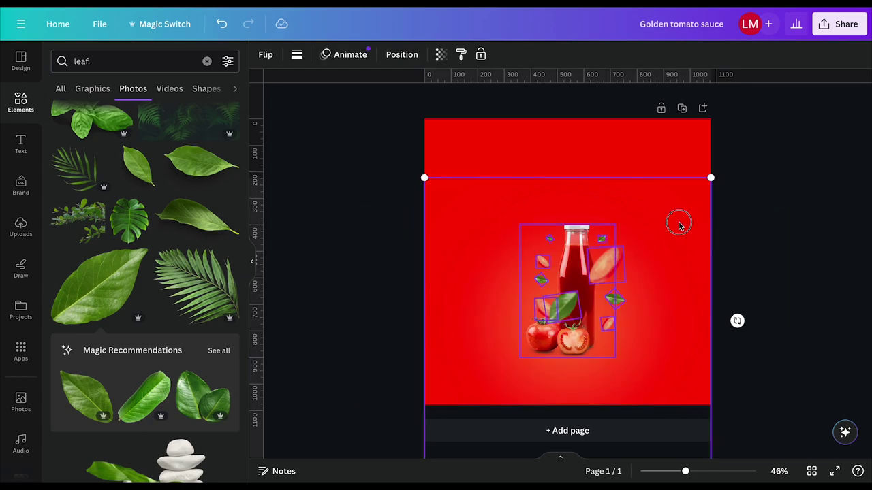
shift+click(651, 290)
click(774, 209)
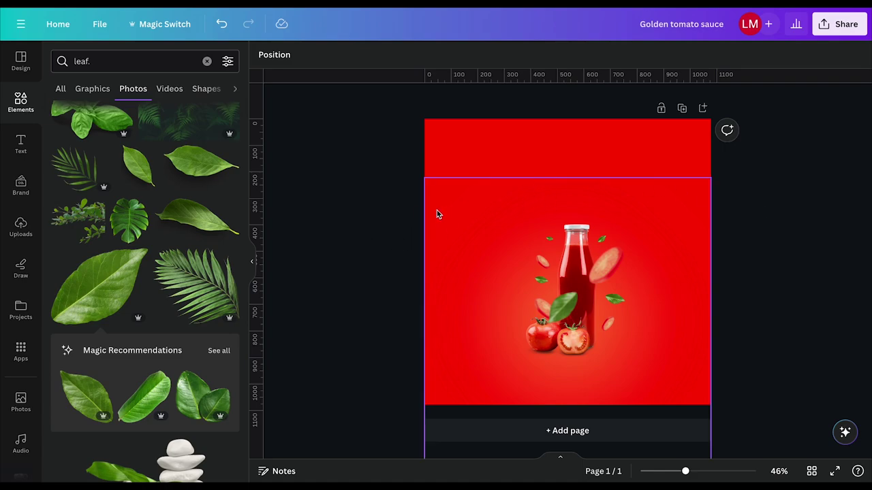
Lock the red background image in place, undoing an accidental move first.
click(440, 191)
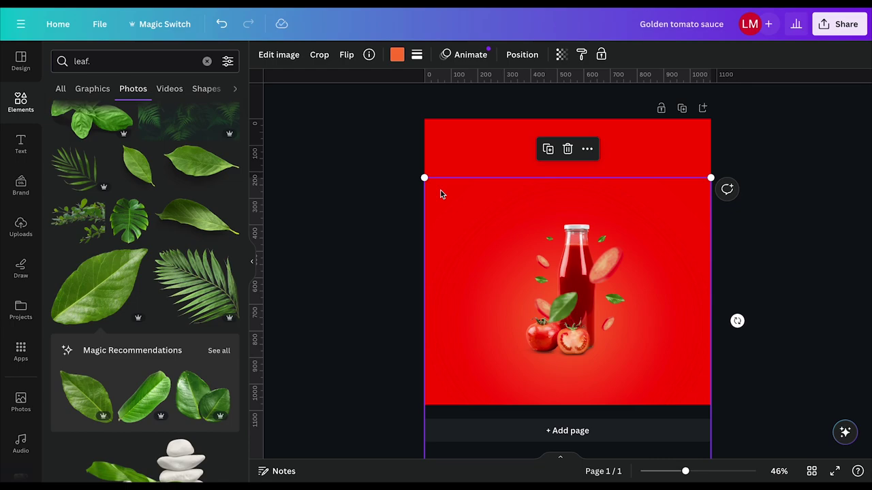
mouse_move(440, 194)
mouse_down()
mouse_move(414, 226)
mouse_move(410, 189)
mouse_move(446, 178)
mouse_up()
key(ctrl+z)
right_click(459, 214)
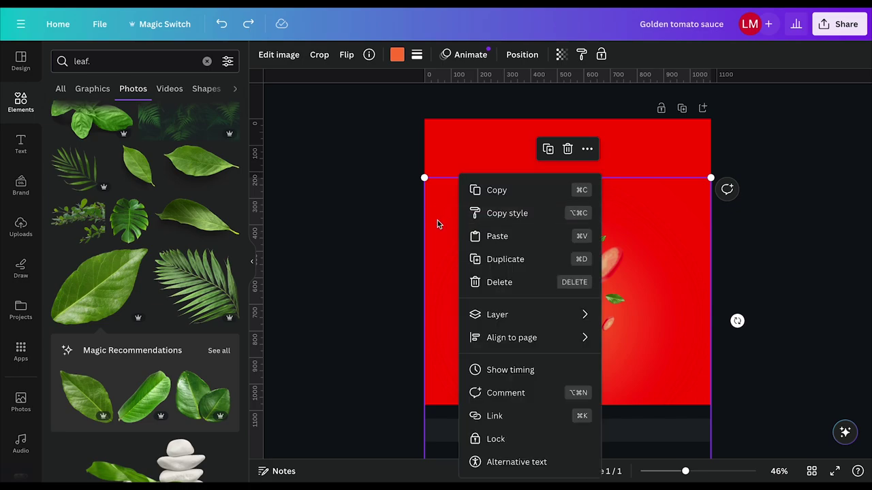
click(486, 440)
click(340, 251)
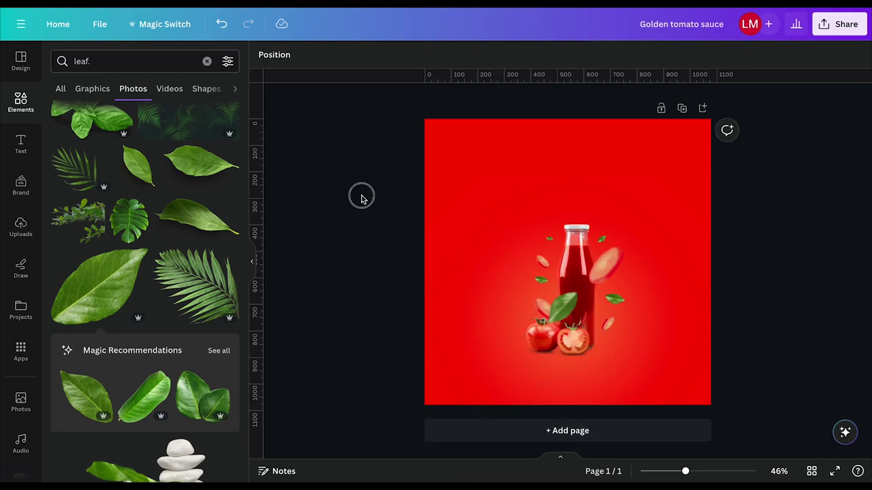
Enlarge the bottle, tomatoes, leaves and slices together and centre them on the page.
drag(361, 196, 736, 404)
drag(575, 266, 570, 249)
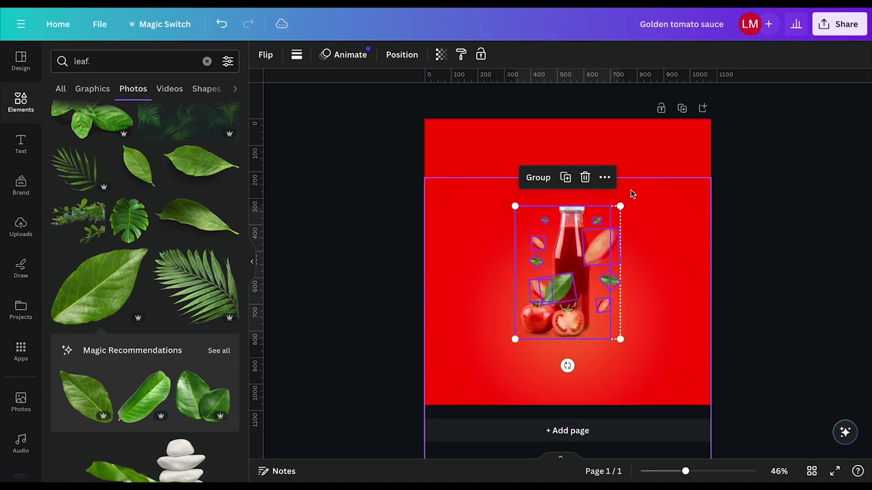
drag(620, 206, 631, 192)
drag(576, 272, 569, 282)
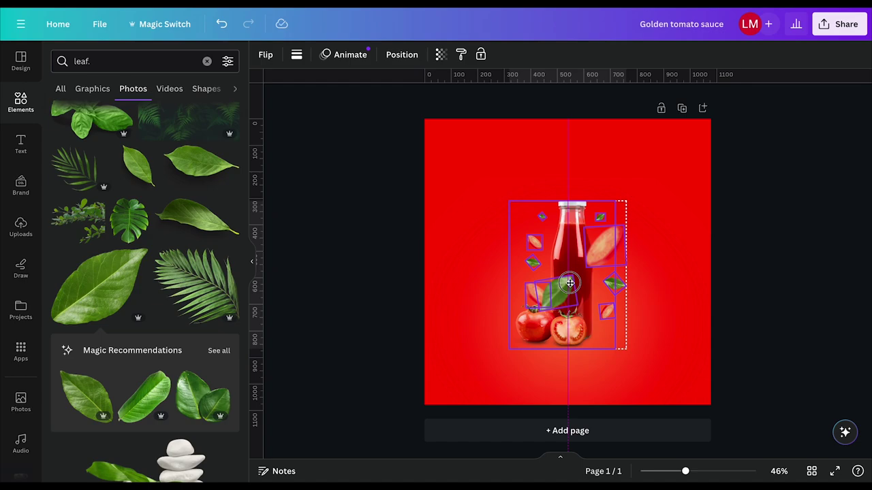
drag(569, 283, 569, 282)
click(776, 224)
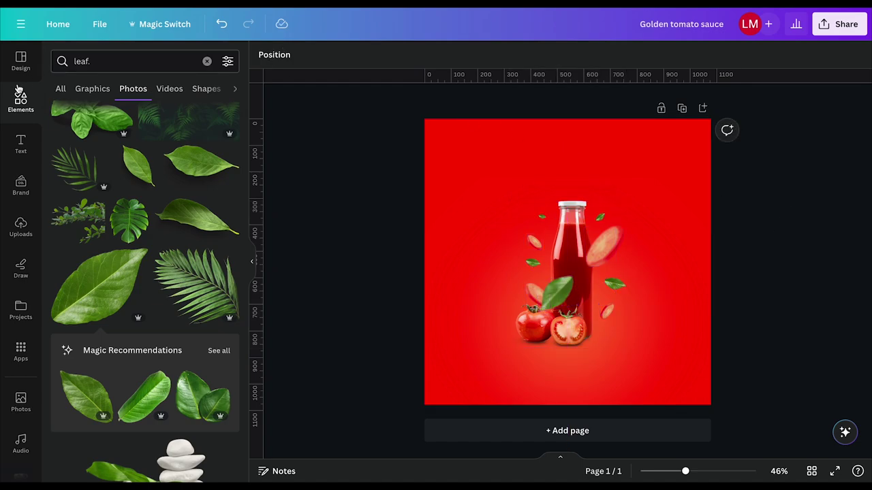
Add a heading text box, enlarge it and place it at the top centre of the poster.
click(20, 146)
click(99, 148)
drag(532, 255, 463, 242)
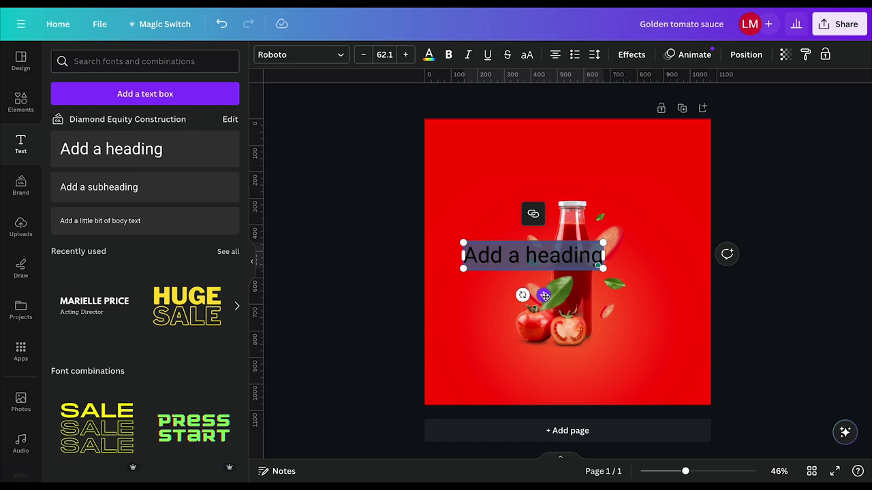
drag(543, 294, 580, 209)
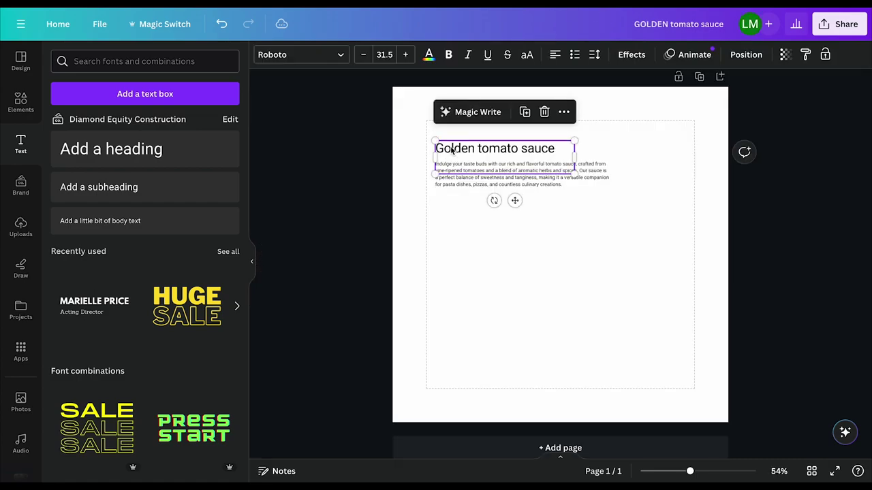
Copy the 'Golden tomato sauce' title and paste it over the placeholder heading text.
drag(553, 150, 436, 147)
click(418, 152)
click(475, 150)
double_click(474, 148)
key(ctrl+c)
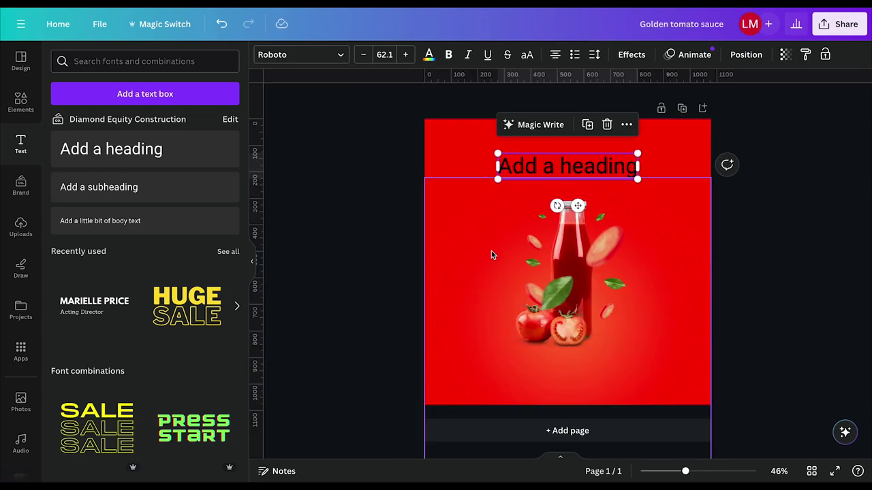
double_click(521, 170)
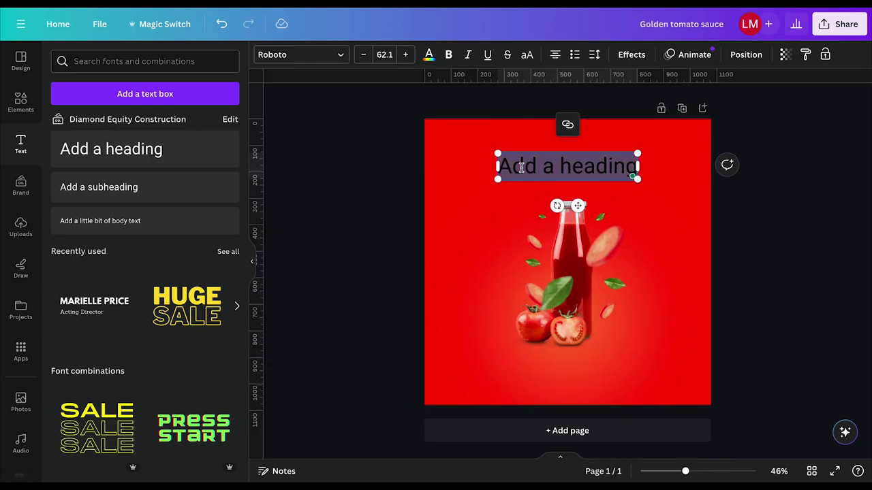
key(ctrl+v)
key(ctrl+a)
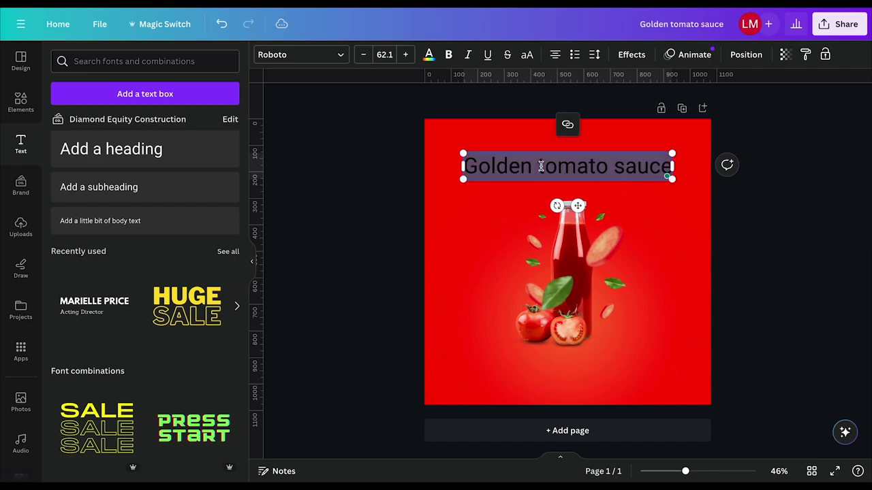
Set the heading to size 48 in bold ITC Benguiat, wrapped onto two lines.
click(384, 54)
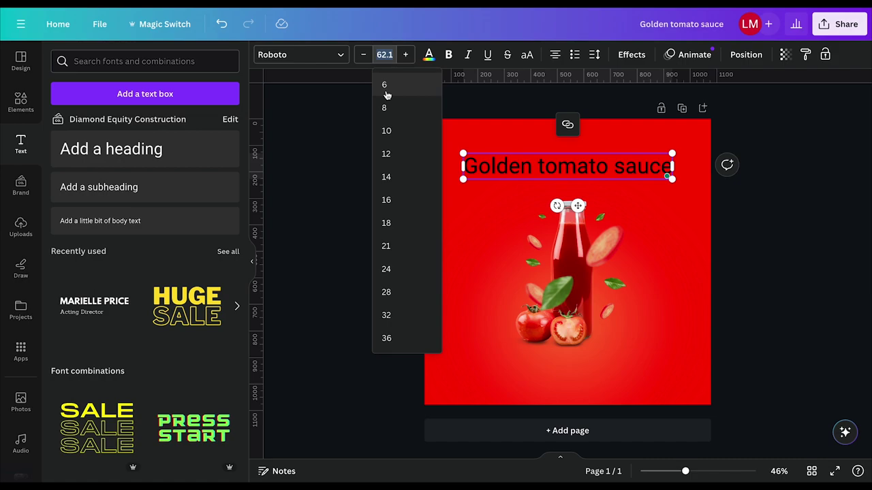
text(48)
key(Return)
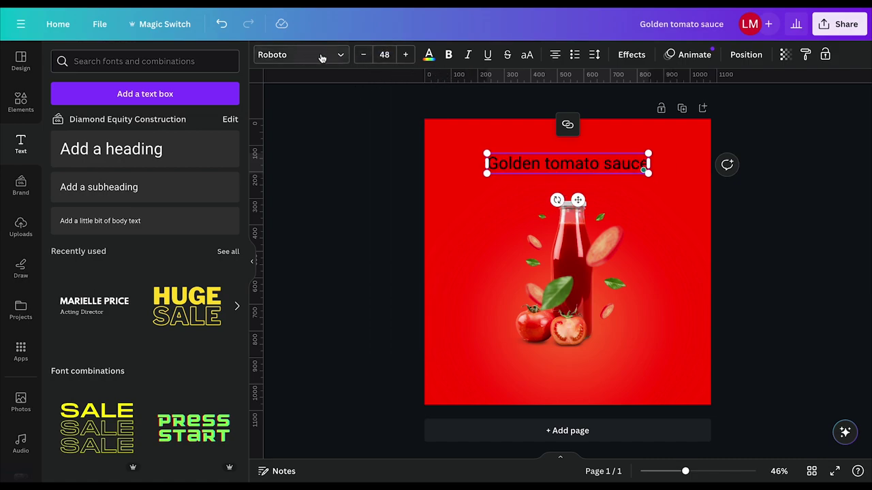
click(323, 58)
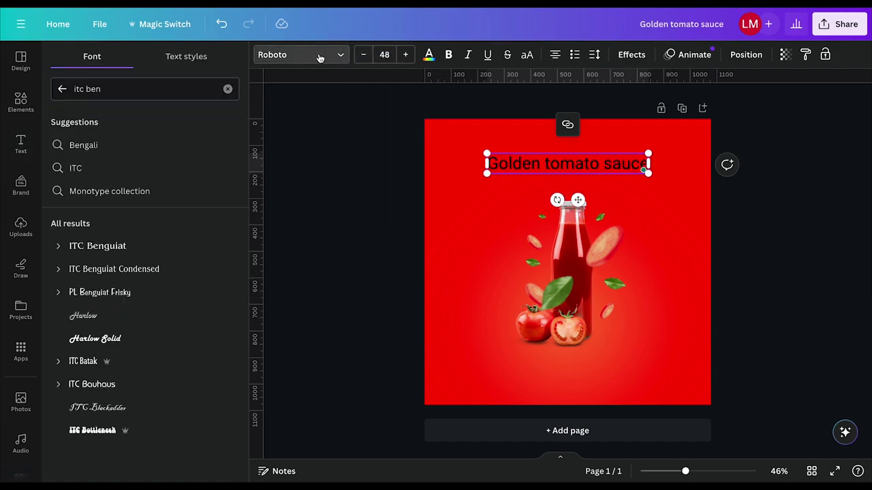
click(113, 249)
click(451, 55)
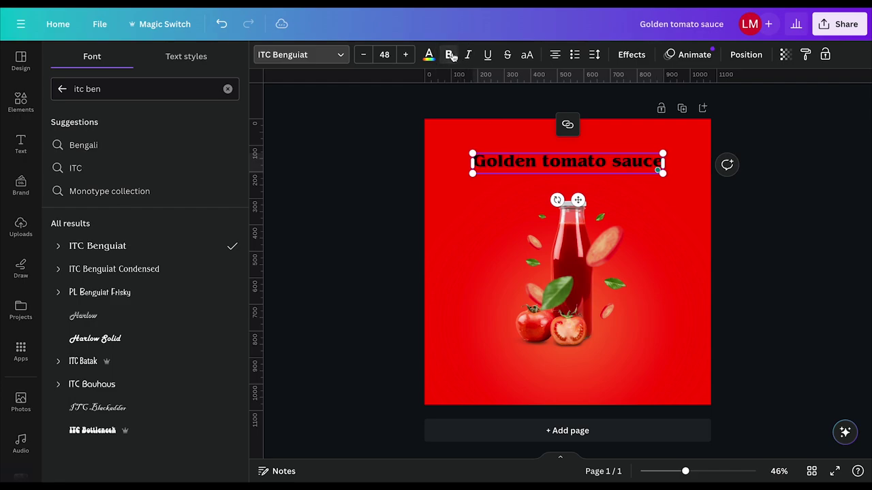
click(547, 161)
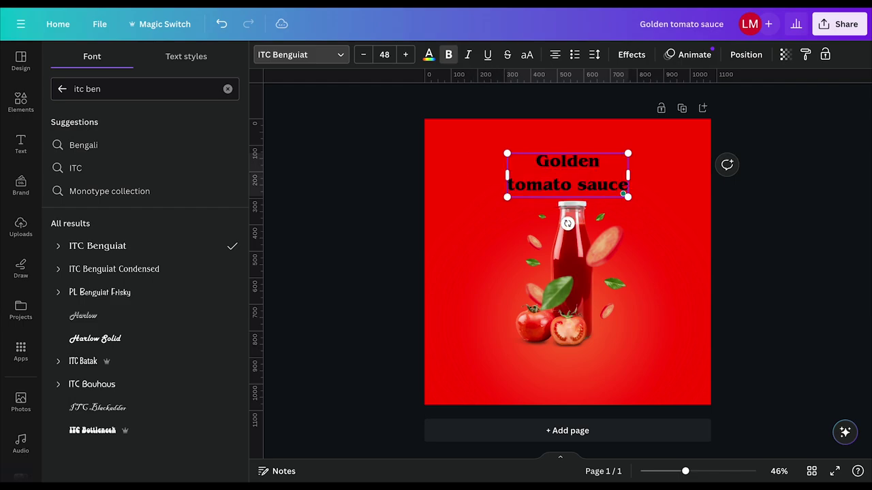
double_click(573, 188)
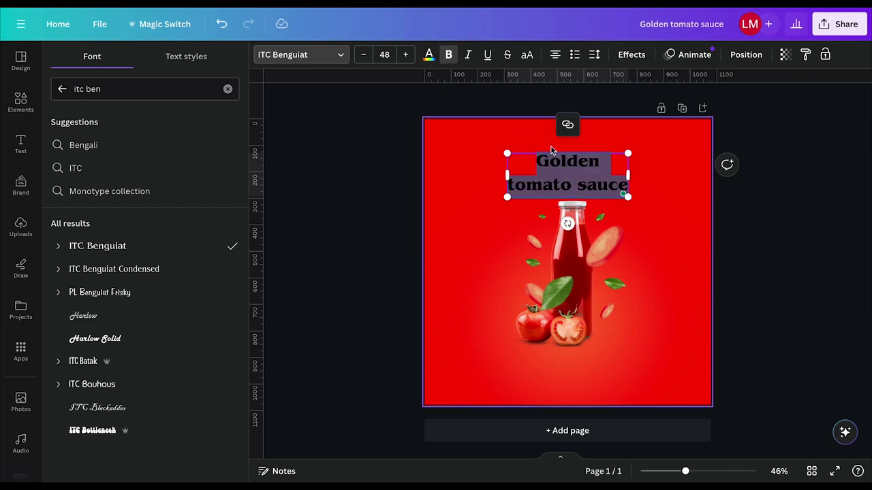
click(428, 54)
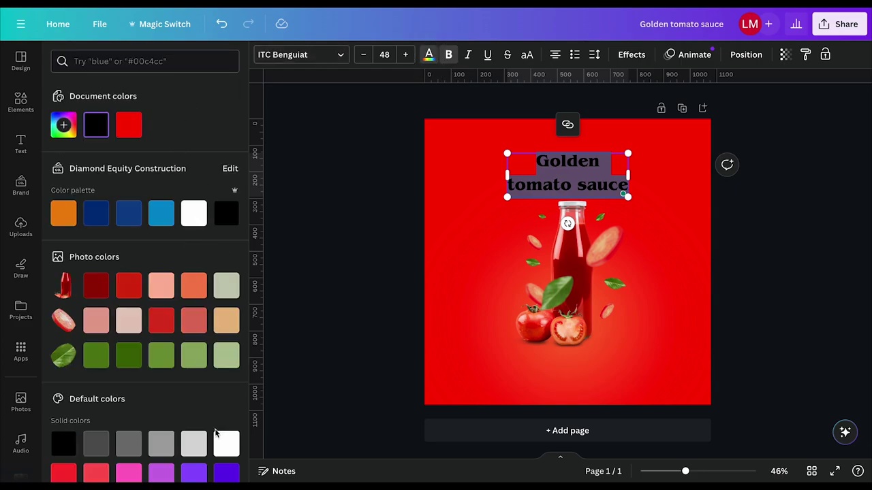
Make the title text white and tighten its line spacing to 1.05.
click(230, 446)
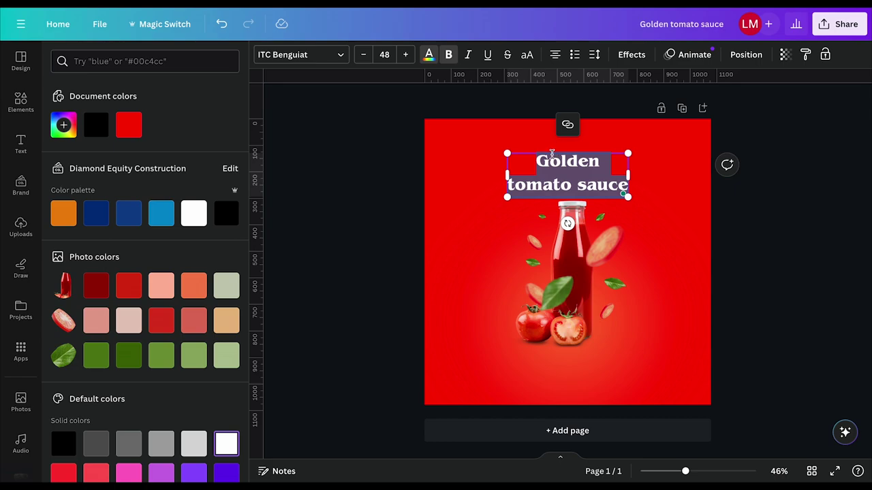
click(589, 171)
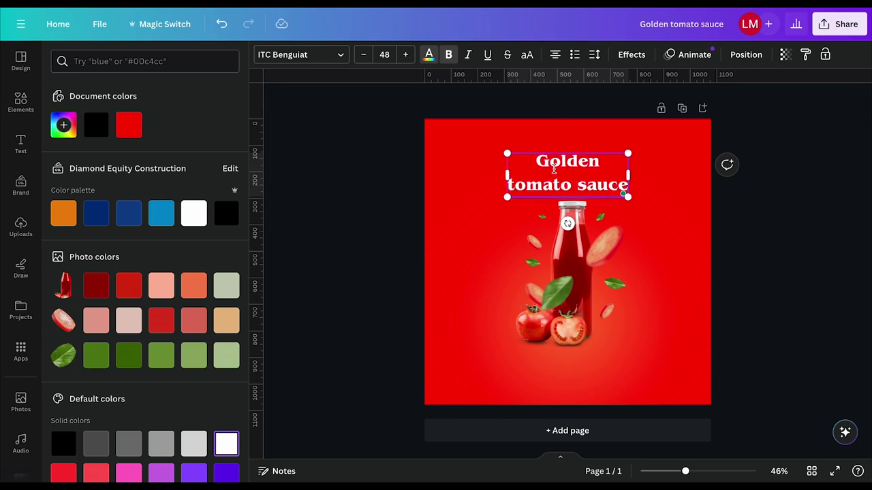
drag(524, 155, 642, 202)
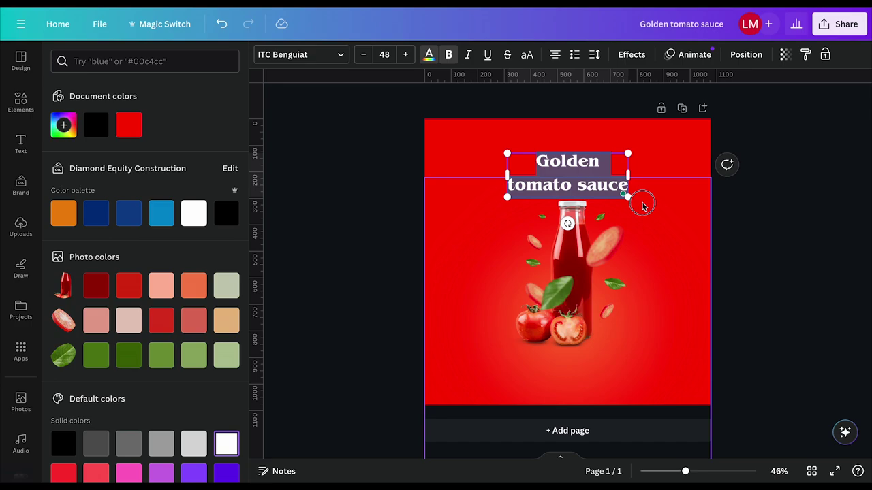
click(595, 56)
drag(654, 135, 632, 134)
click(782, 121)
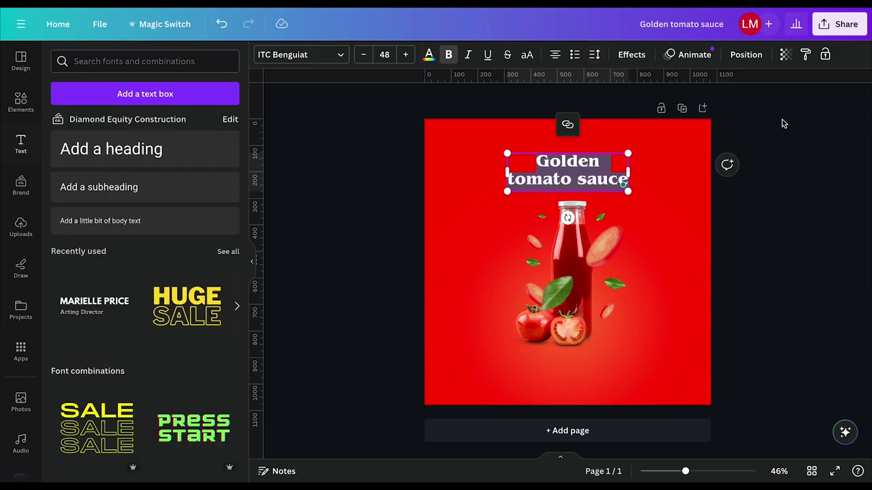
click(555, 162)
Colour the word 'Golden' golden yellow #FFD90F and nudge the title slightly higher.
drag(595, 160, 534, 161)
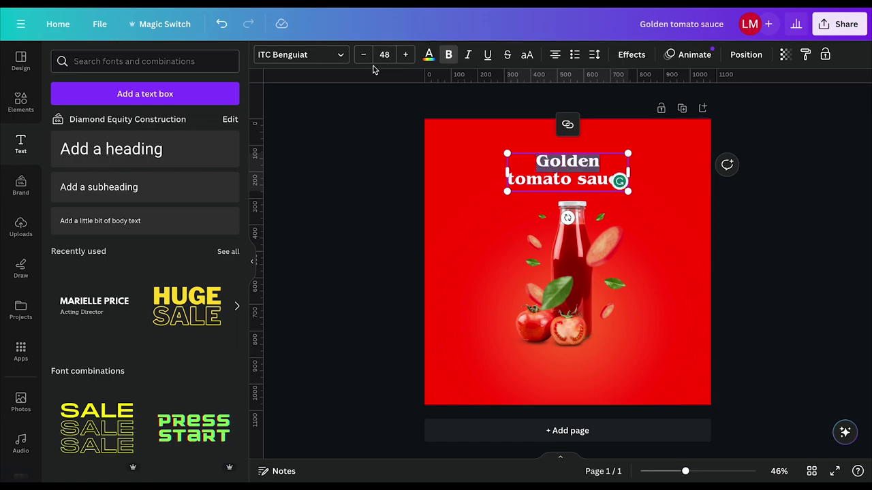
click(429, 56)
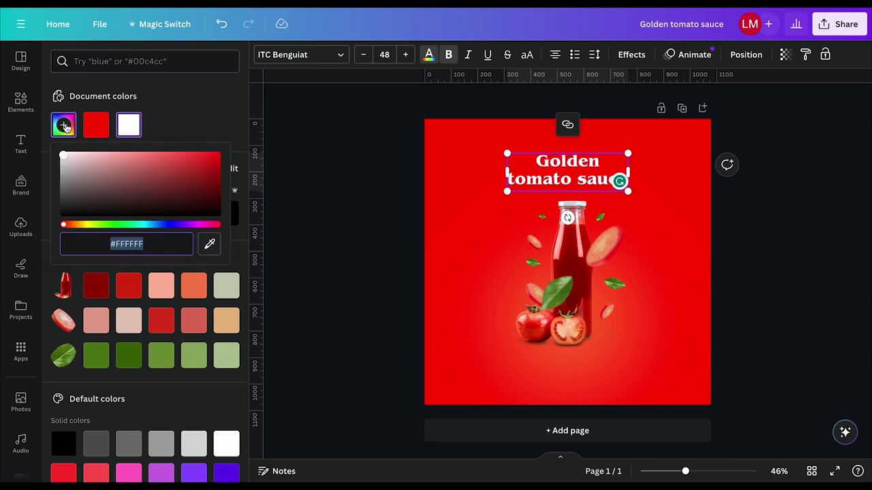
drag(64, 224, 80, 229)
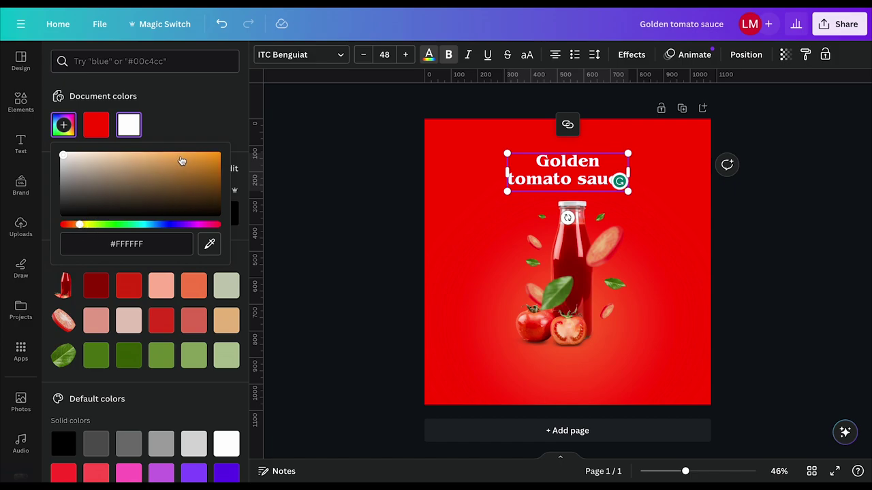
drag(182, 161, 212, 154)
drag(81, 225, 84, 225)
click(748, 170)
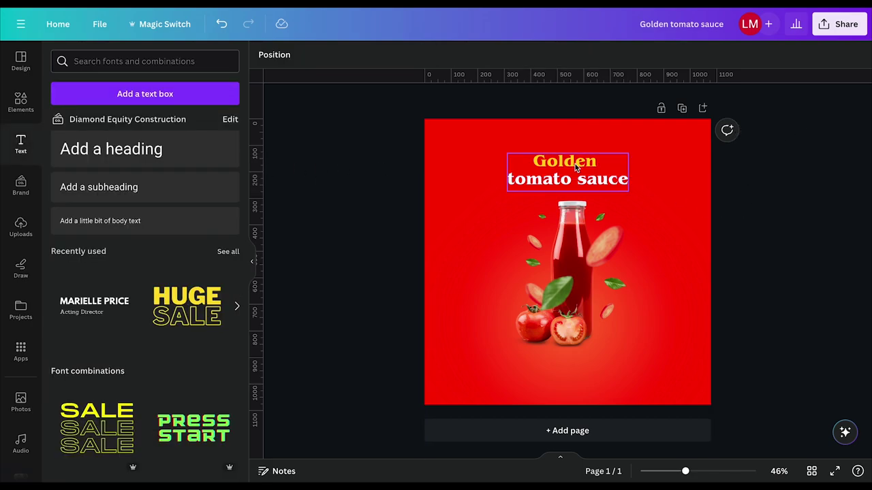
drag(566, 166, 565, 161)
Add a small white body text element near the bottom of the poster.
click(775, 195)
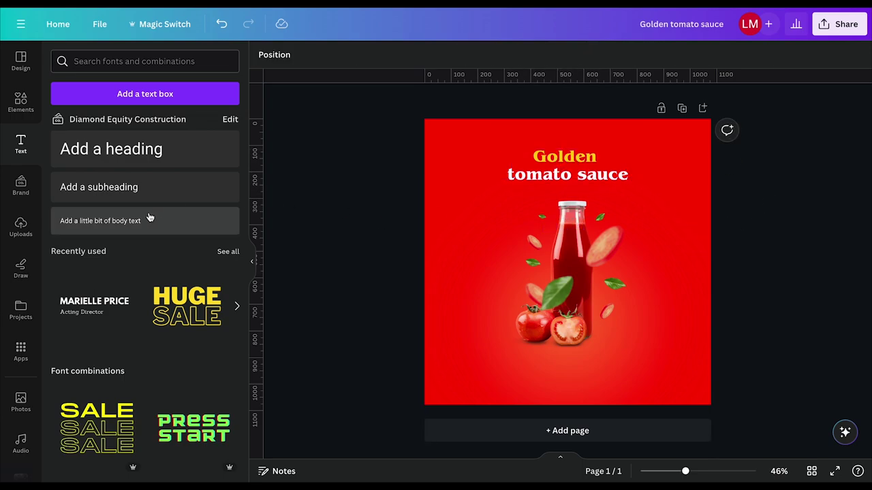
click(96, 227)
drag(576, 289, 576, 394)
click(429, 54)
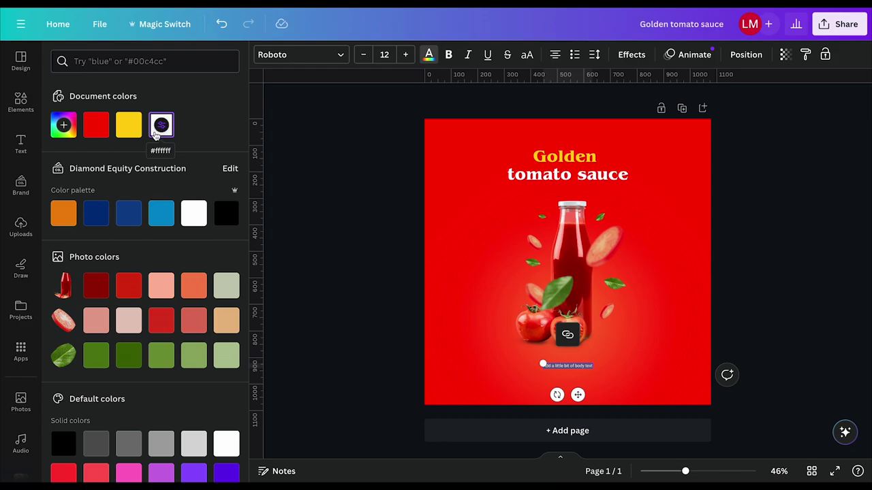
click(156, 130)
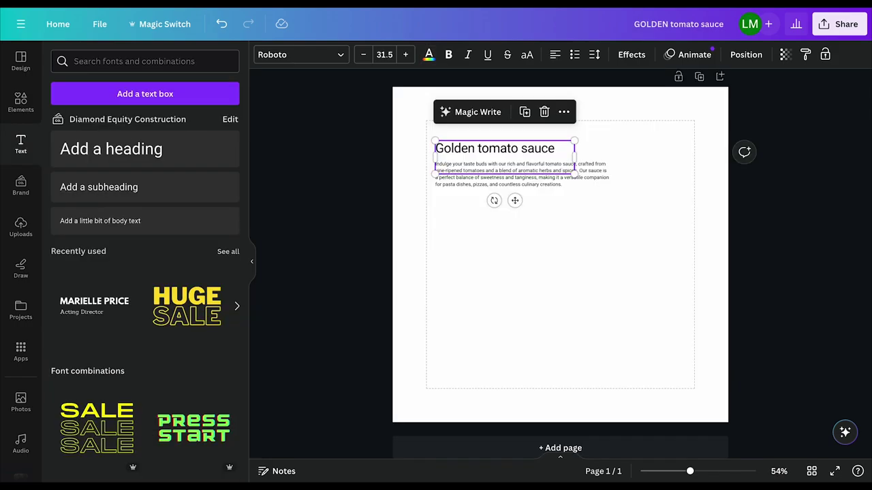
click(573, 178)
double_click(590, 179)
key(ctrl+c)
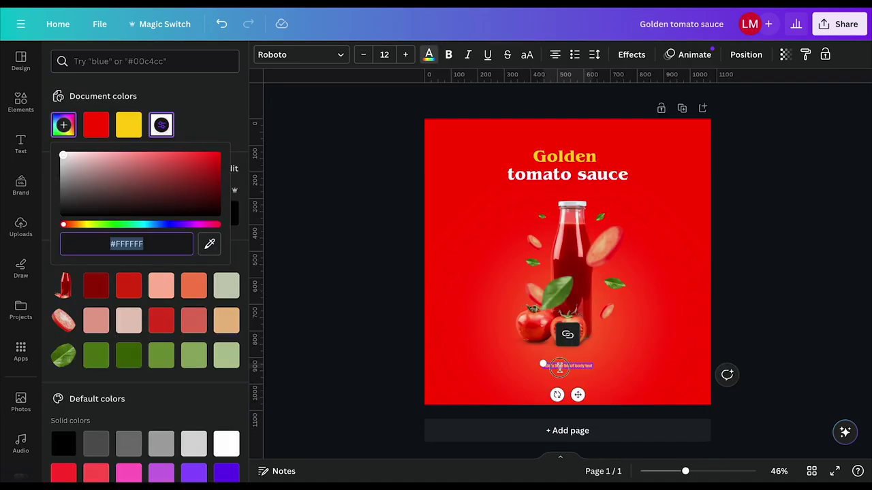
click(559, 367)
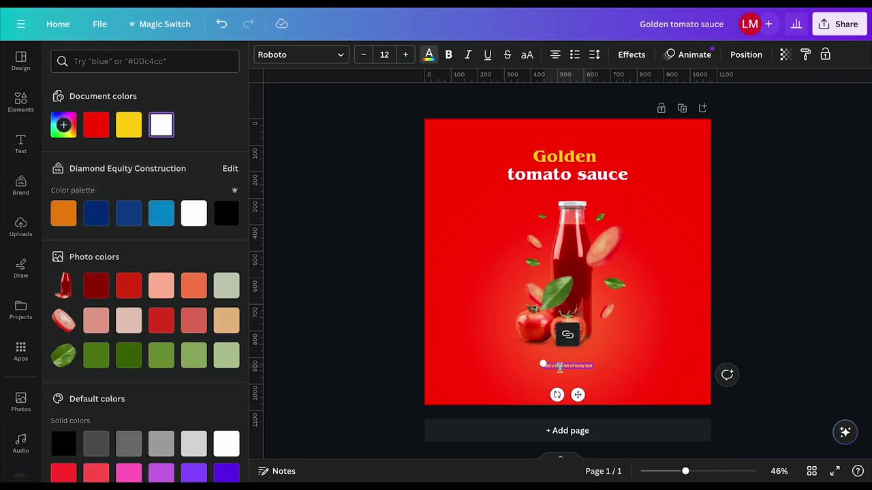
Paste the tomato sauce paragraph, wrap it to three lines and centre it horizontally.
key(ctrl+v)
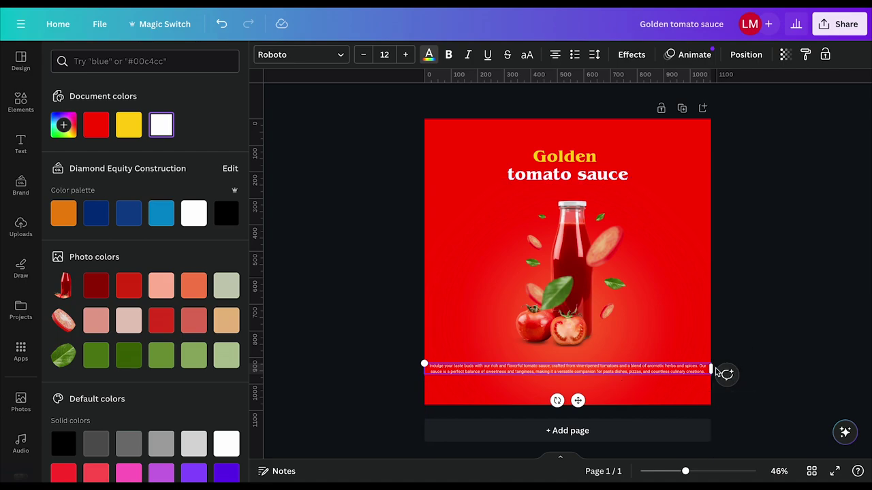
drag(713, 367, 623, 374)
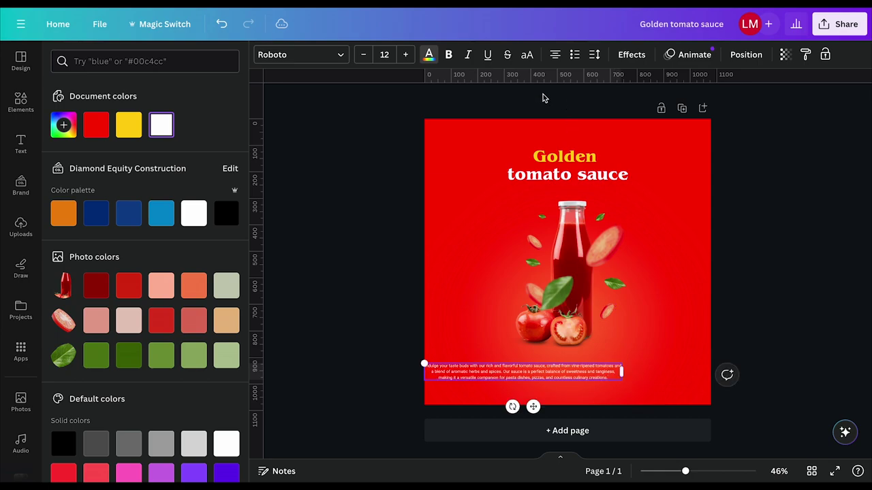
click(746, 56)
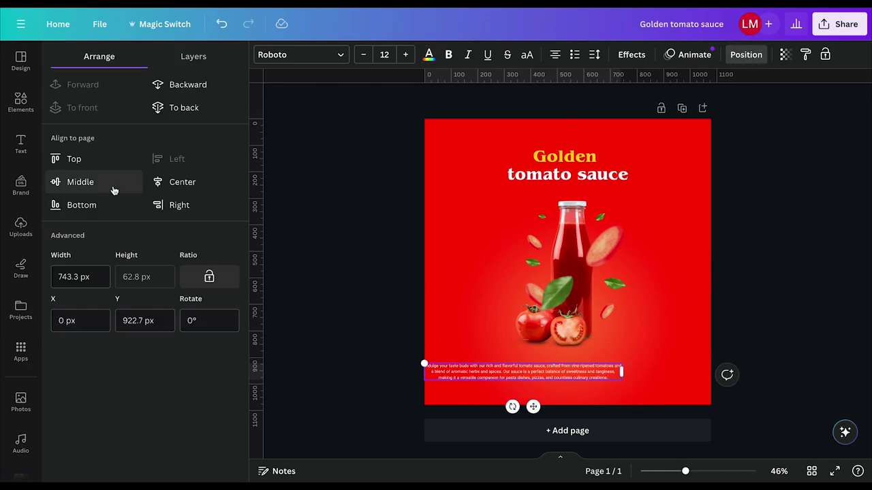
click(183, 183)
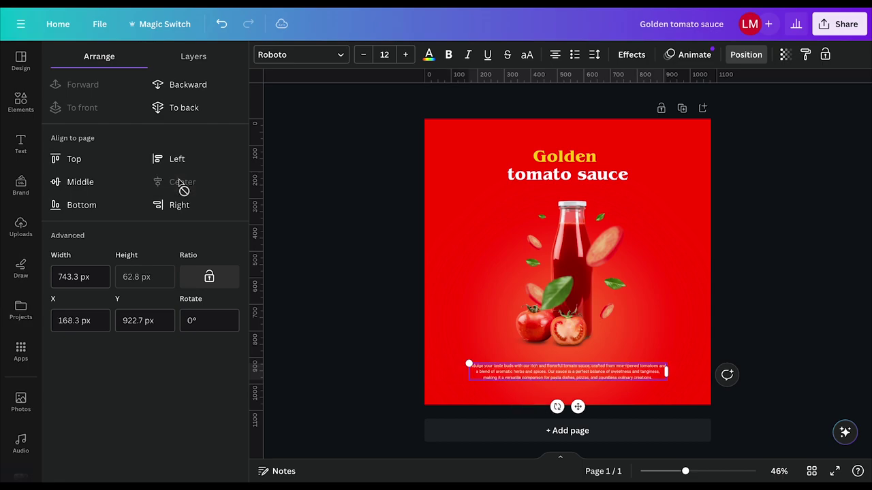
click(766, 267)
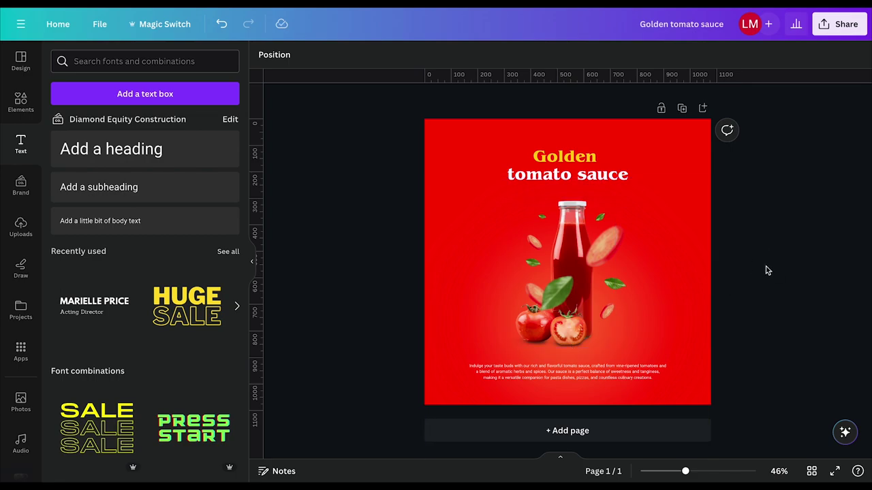
Shrink the bottle, tomatoes and leaves group to about 376 × 477 px.
drag(743, 201, 470, 349)
drag(626, 198, 617, 211)
drag(557, 252, 557, 260)
click(763, 226)
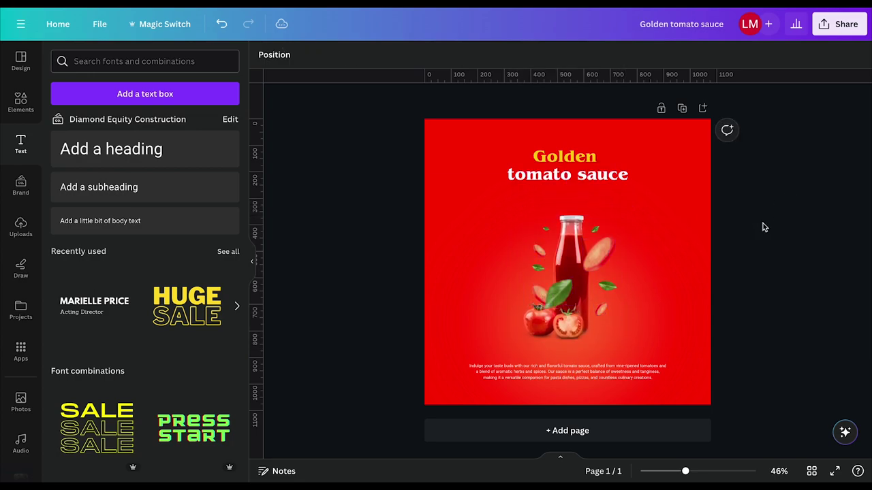
Nudge the paragraph slightly up beneath the bottle.
click(597, 383)
drag(598, 384, 597, 380)
click(771, 271)
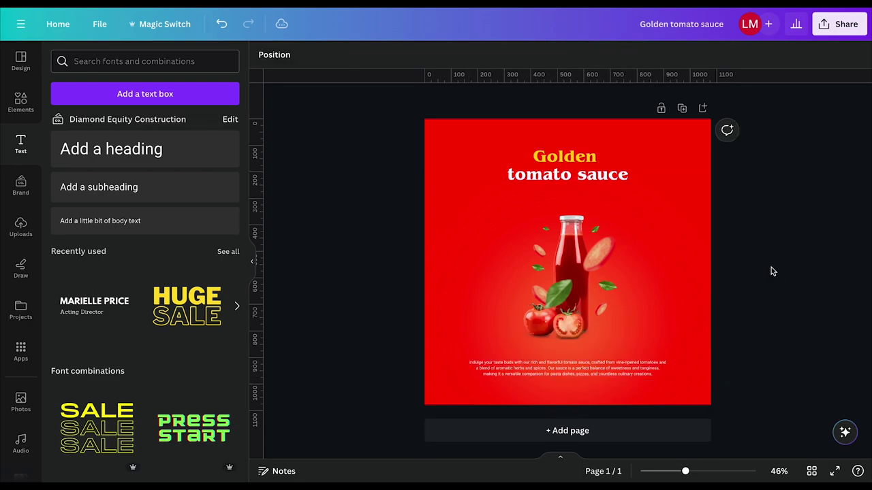